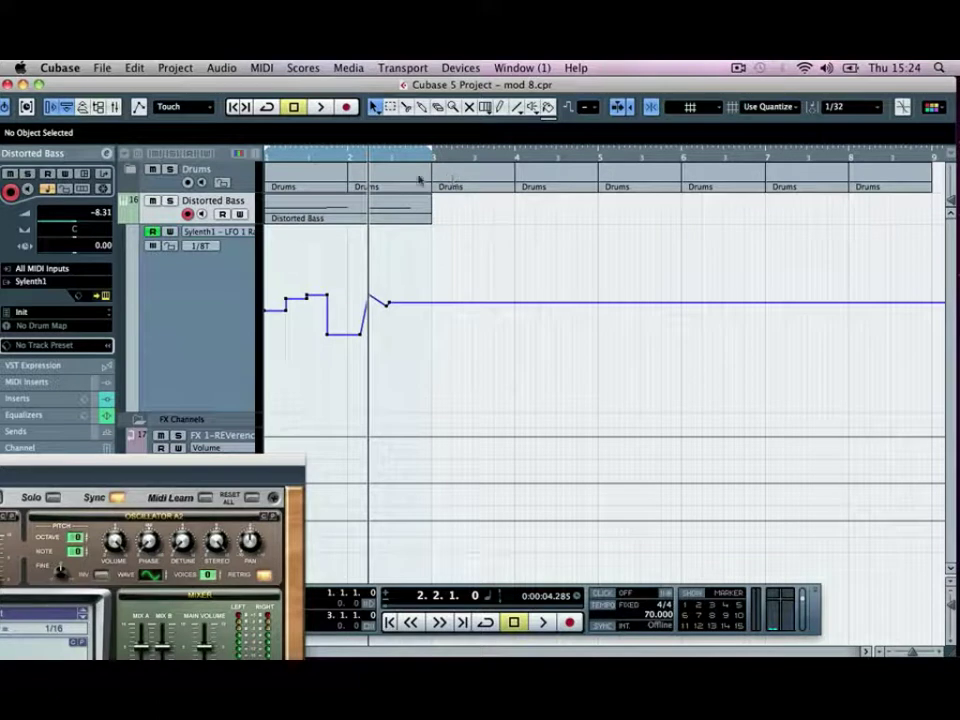
Step: Replay the recorded Sylenth1 LFO 1 Rate automation over the opening bars, then stop
left_click(321, 156)
key("space")
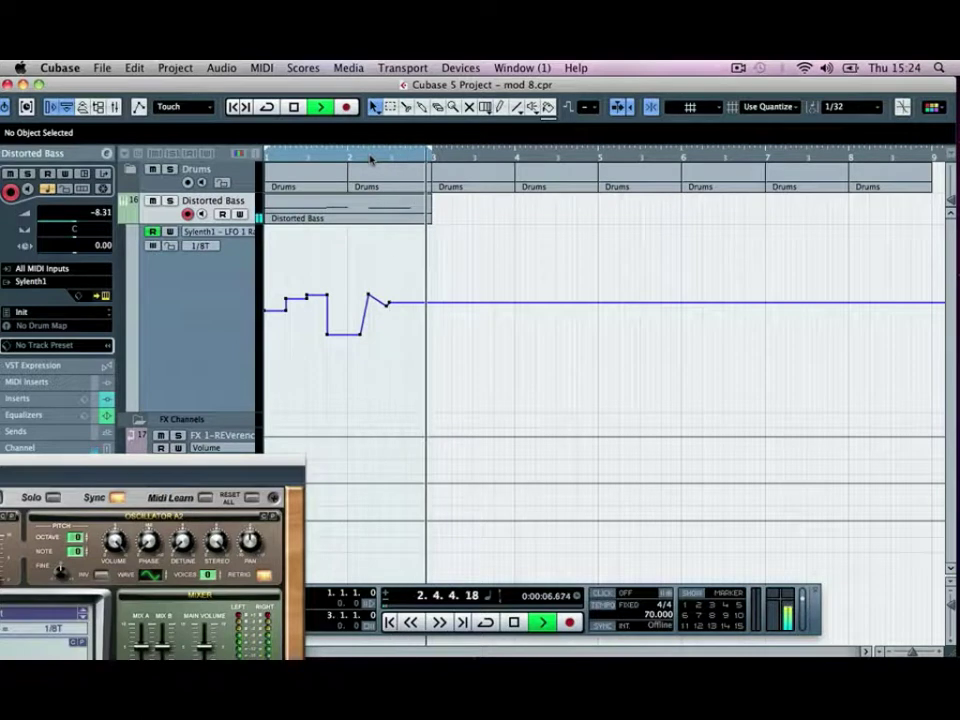
key("space")
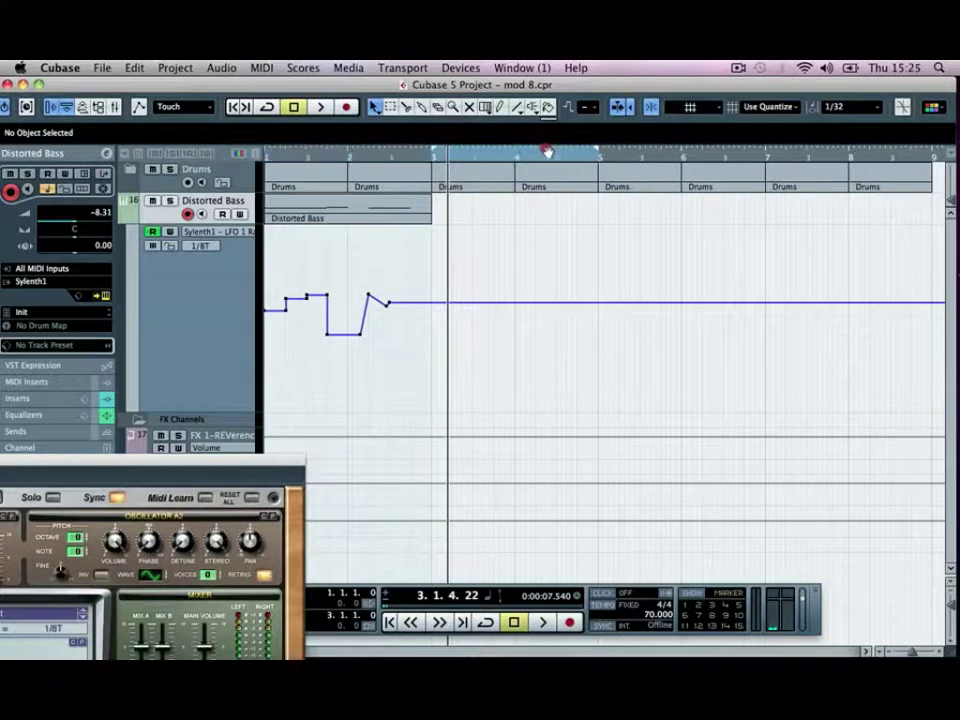
Step: Create a Distorted Bass part between the locators and open it in the Key Editor with 1/4 quantize
double_click(479, 203)
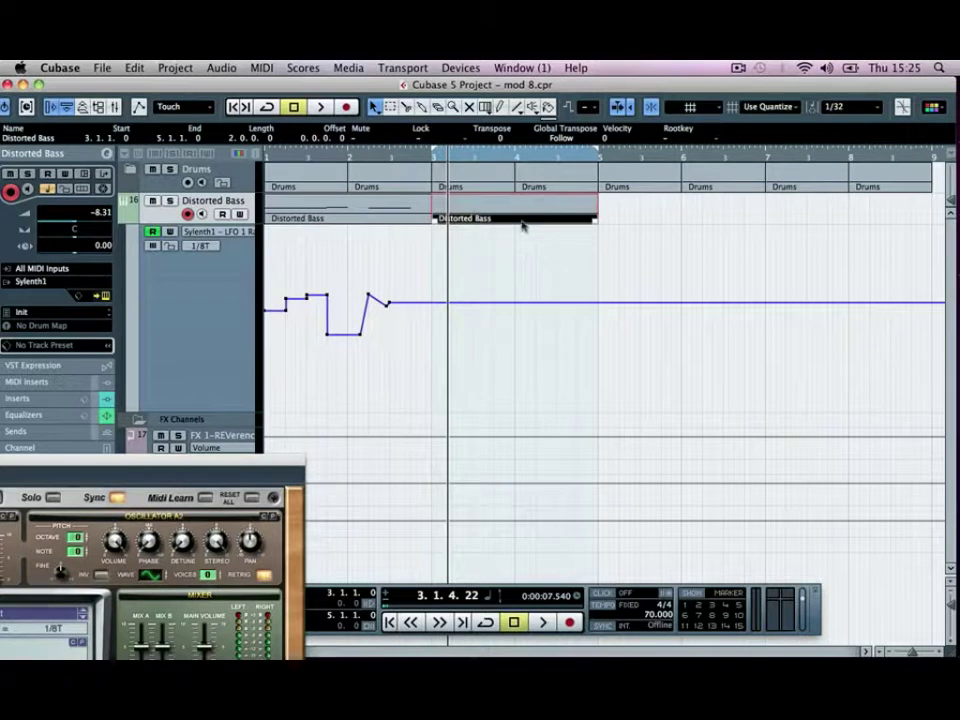
double_click(505, 215)
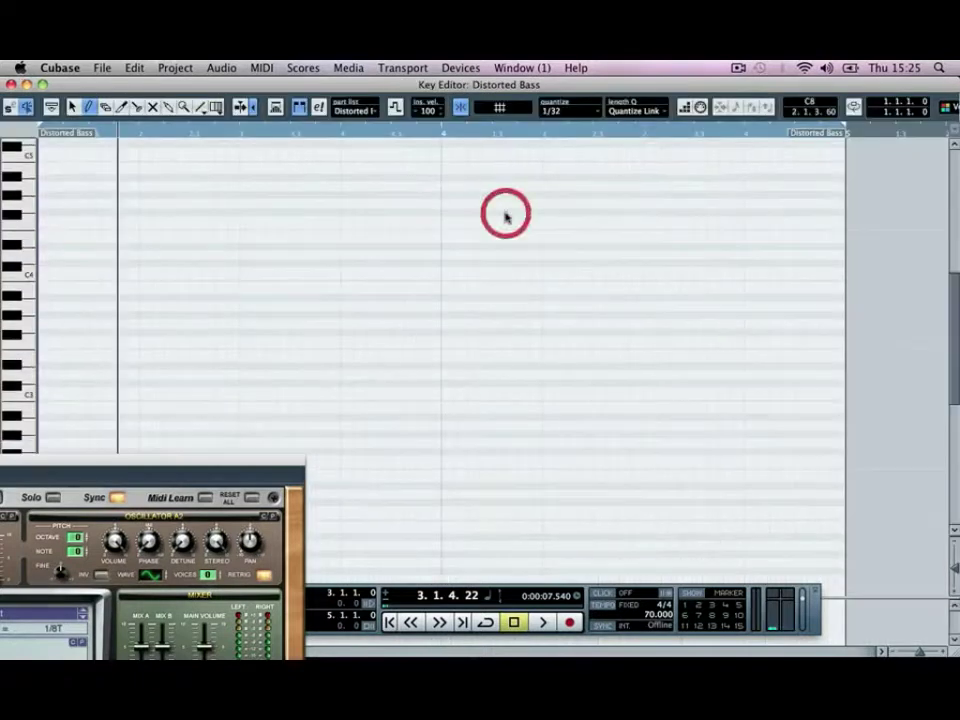
left_click(569, 109)
left_click(573, 155)
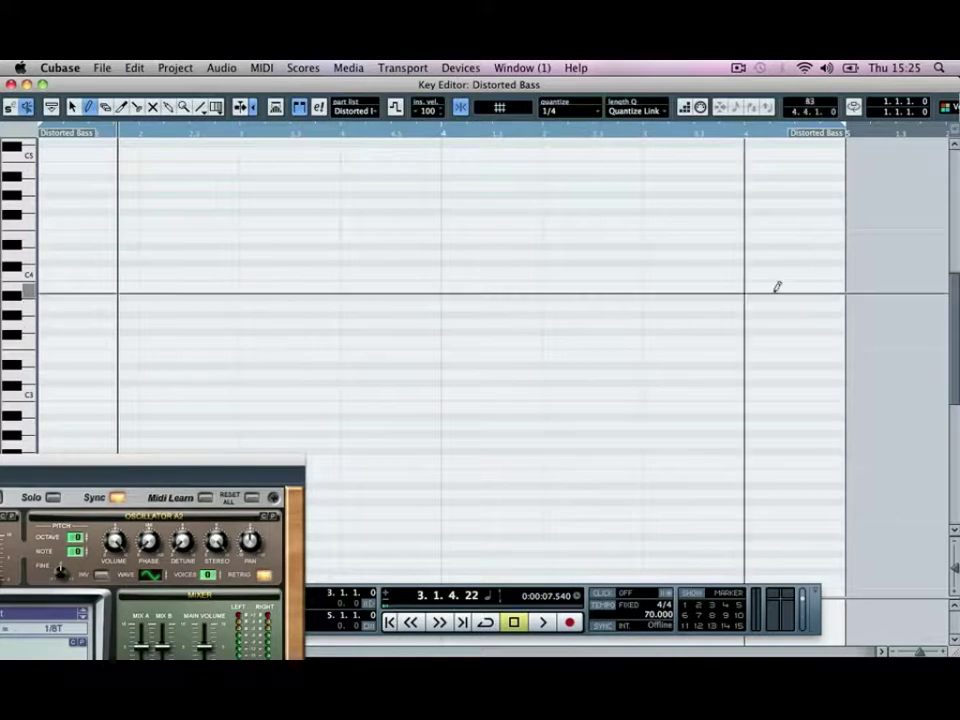
Step: Audition keyboard pitches down to D1 for the bass note, then stop playback
left_click(11, 272)
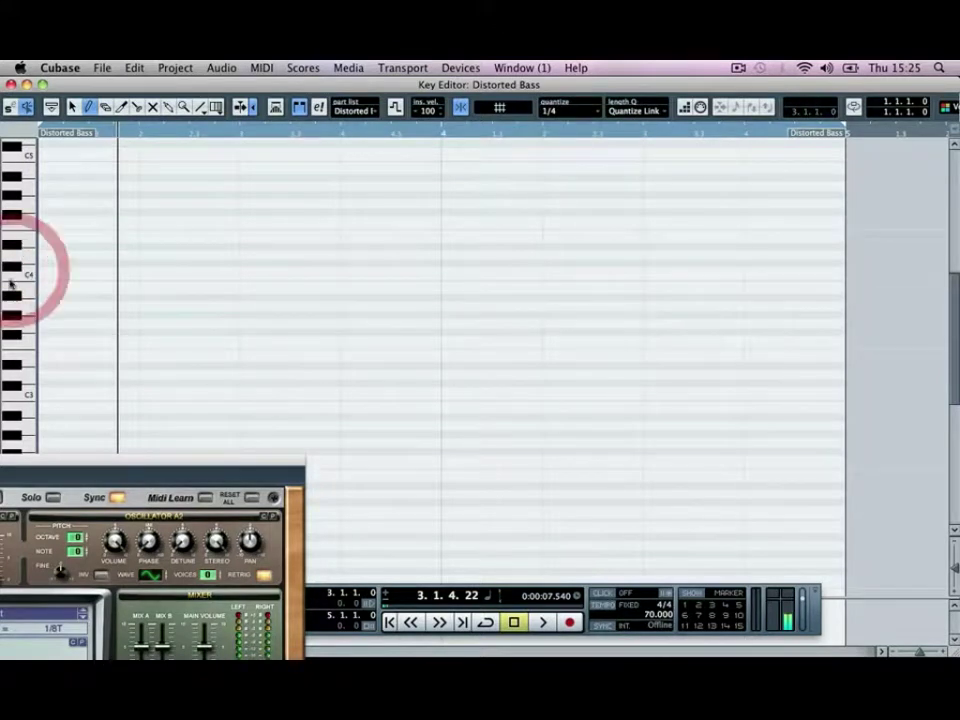
scroll(8, 285, "down", 3)
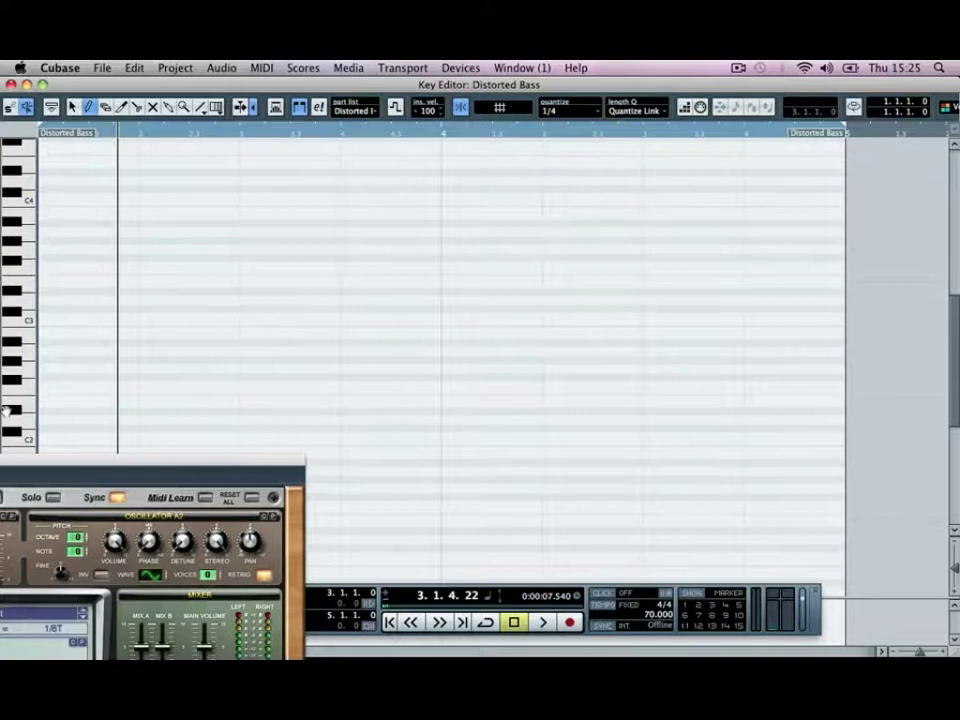
scroll(10, 300, "down", 8)
left_click(15, 218)
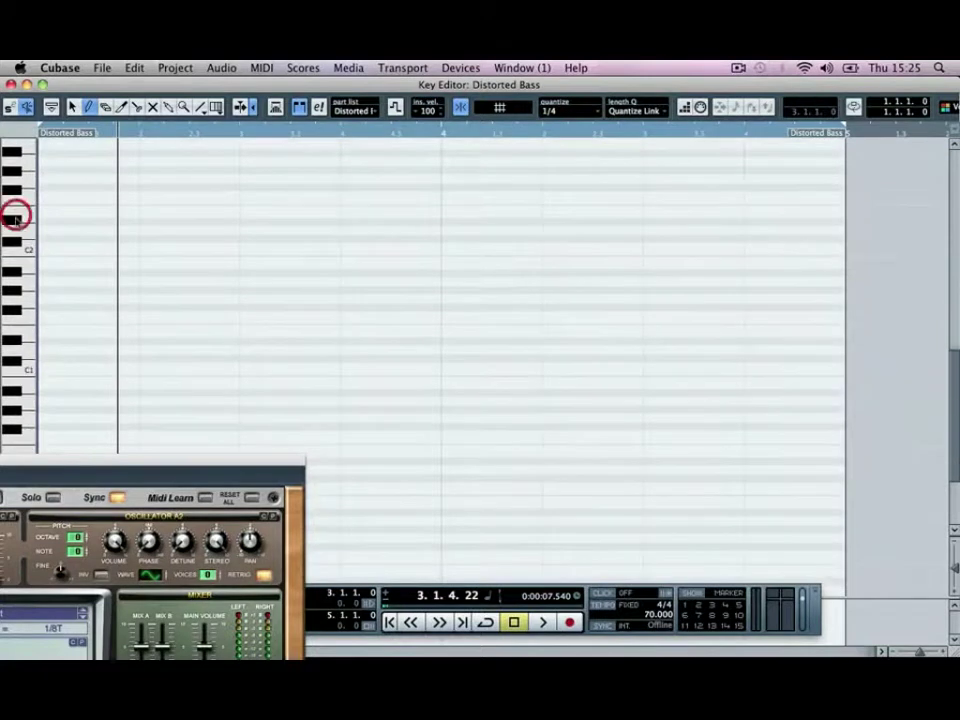
left_click(20, 354)
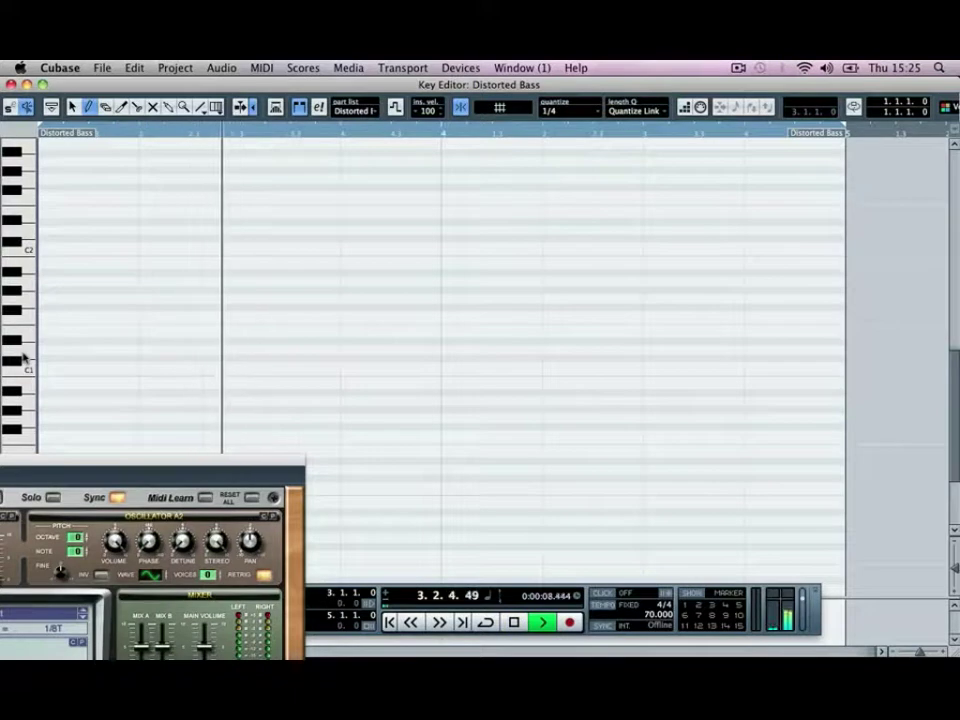
key("space")
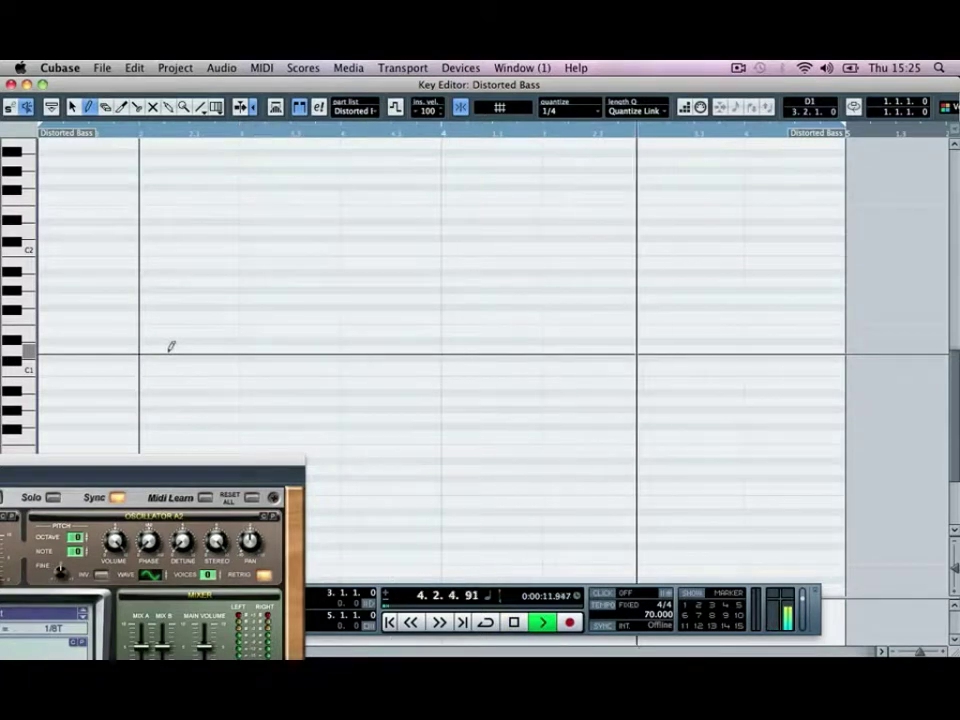
Step: Draw a quarter-length D1 note on beat three and restart playback within the part
left_click(268, 348)
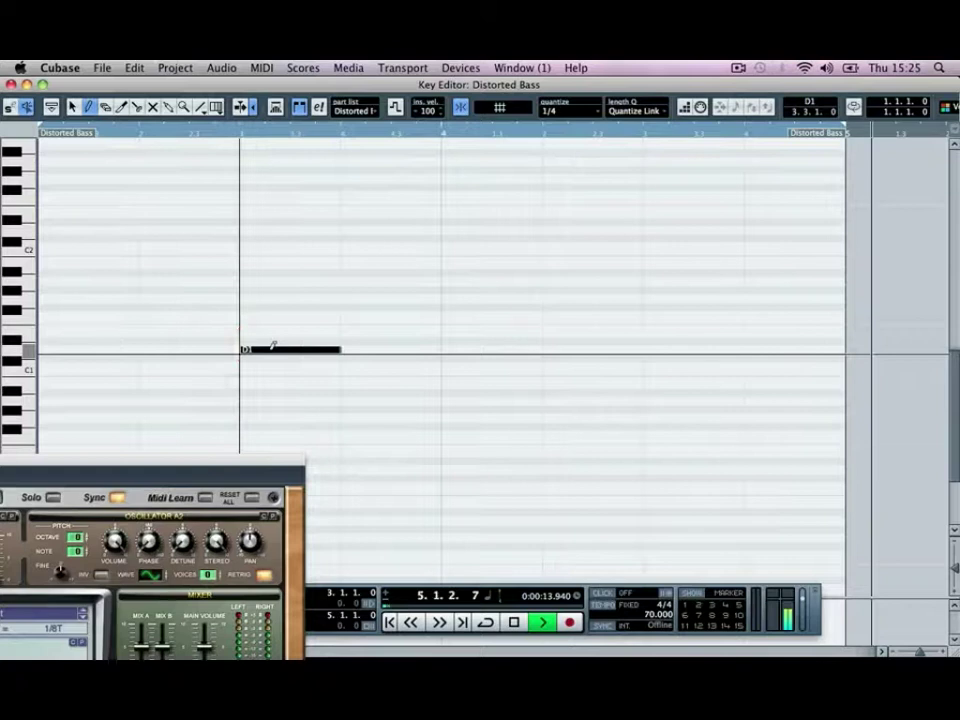
key("space")
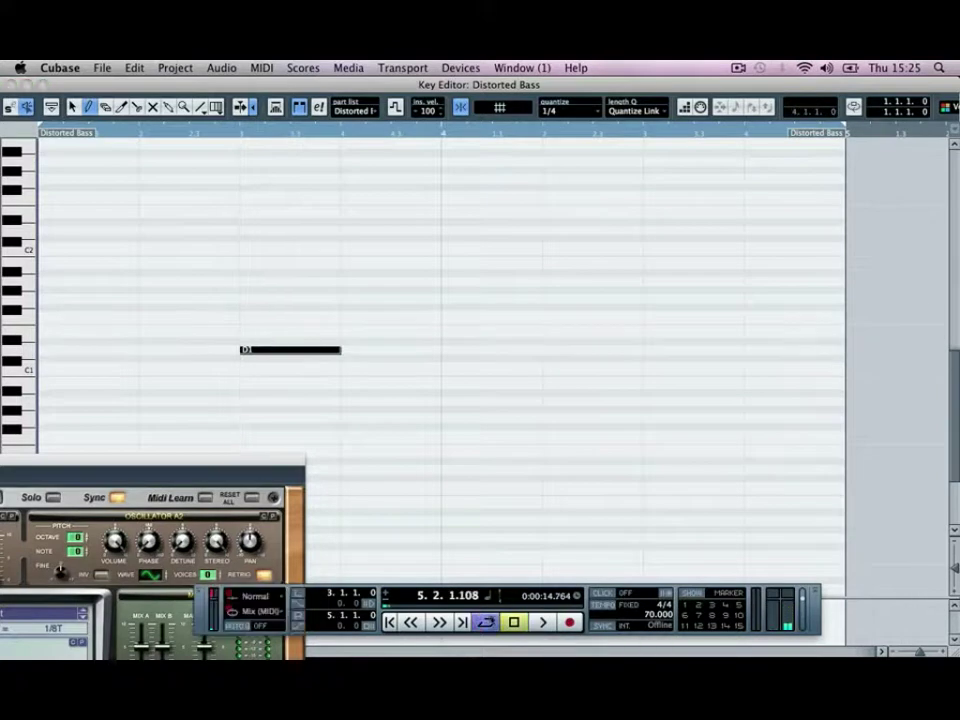
left_click(116, 141)
key("space")
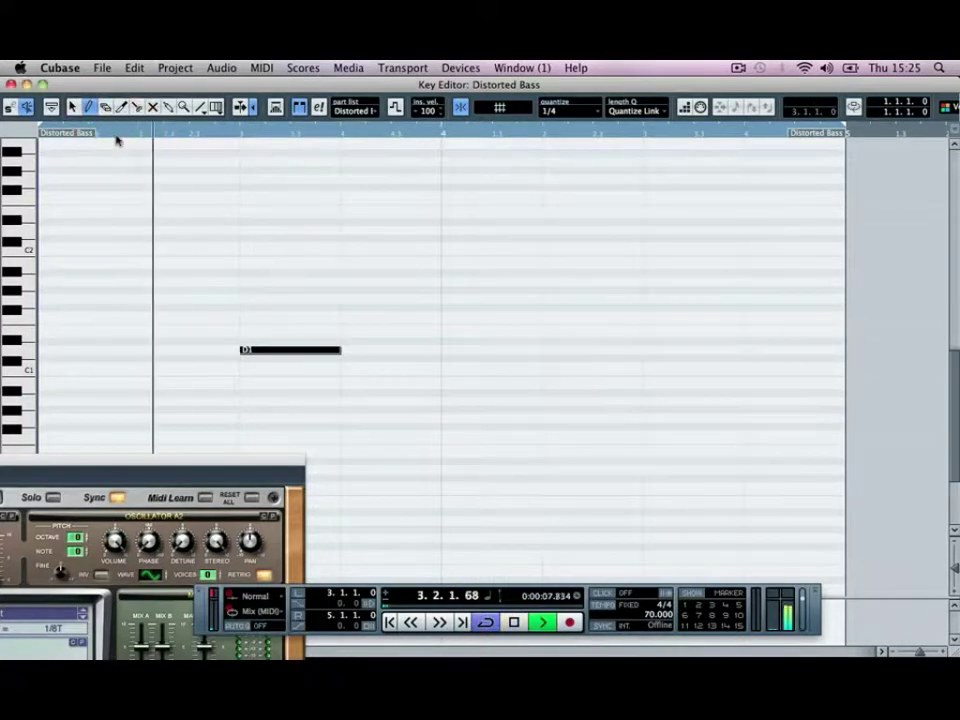
Step: With 1/8 quantize, draw a D1 eighth note just after the bar start, then return to 1/4
left_click(562, 109)
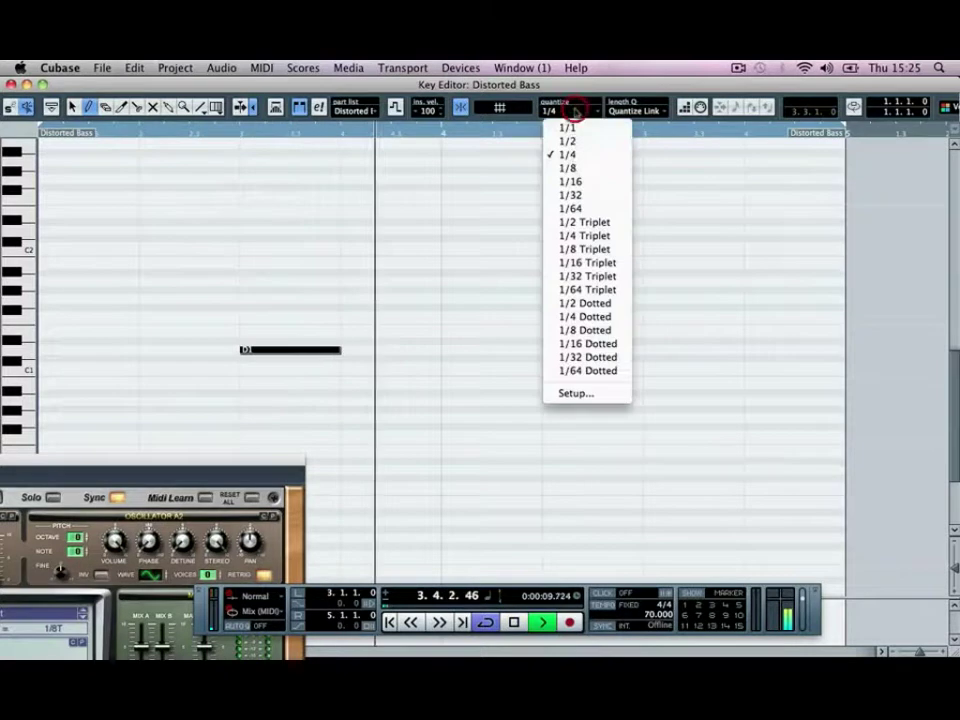
left_click(570, 169)
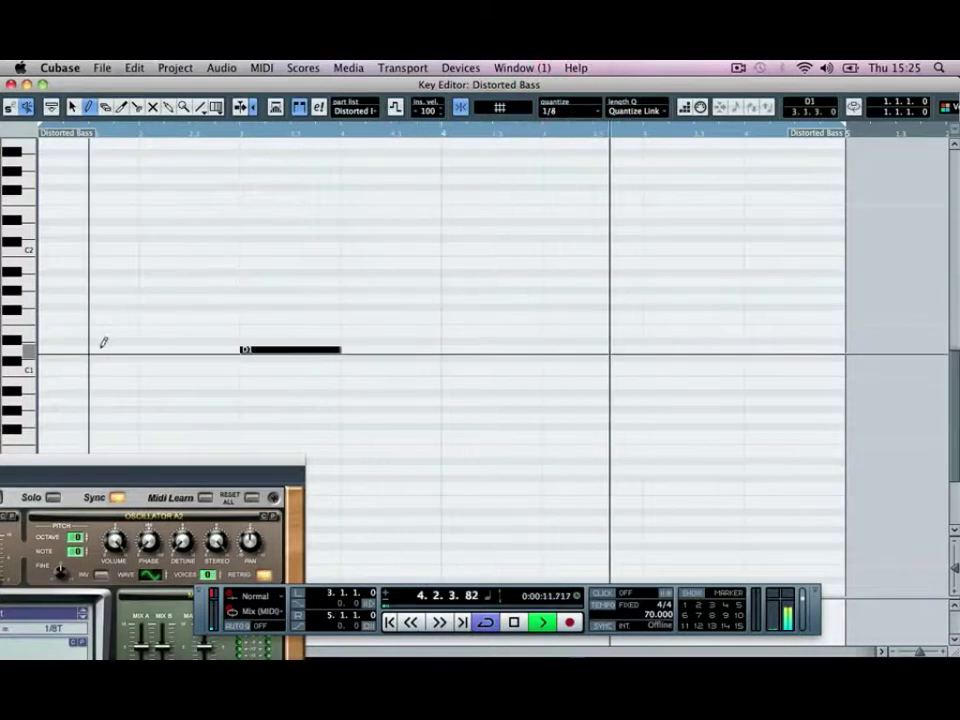
left_click_drag(100, 348, 127, 347)
left_click(568, 109)
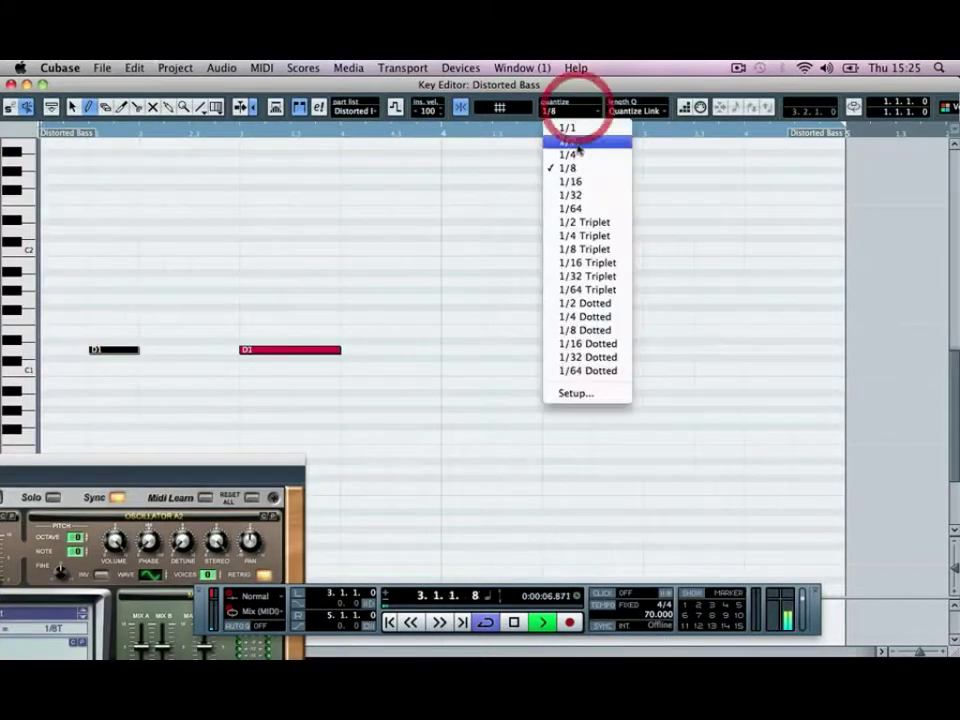
left_click(573, 153)
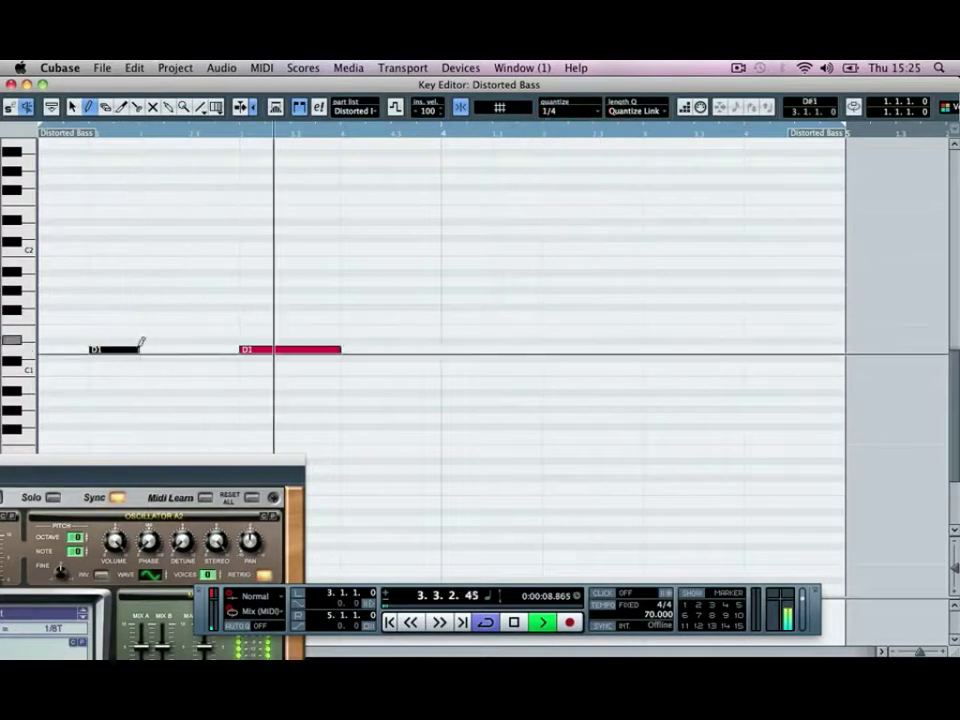
Step: With the Object Selection tool, lengthen the early D1 note up to beat three
left_click(72, 107)
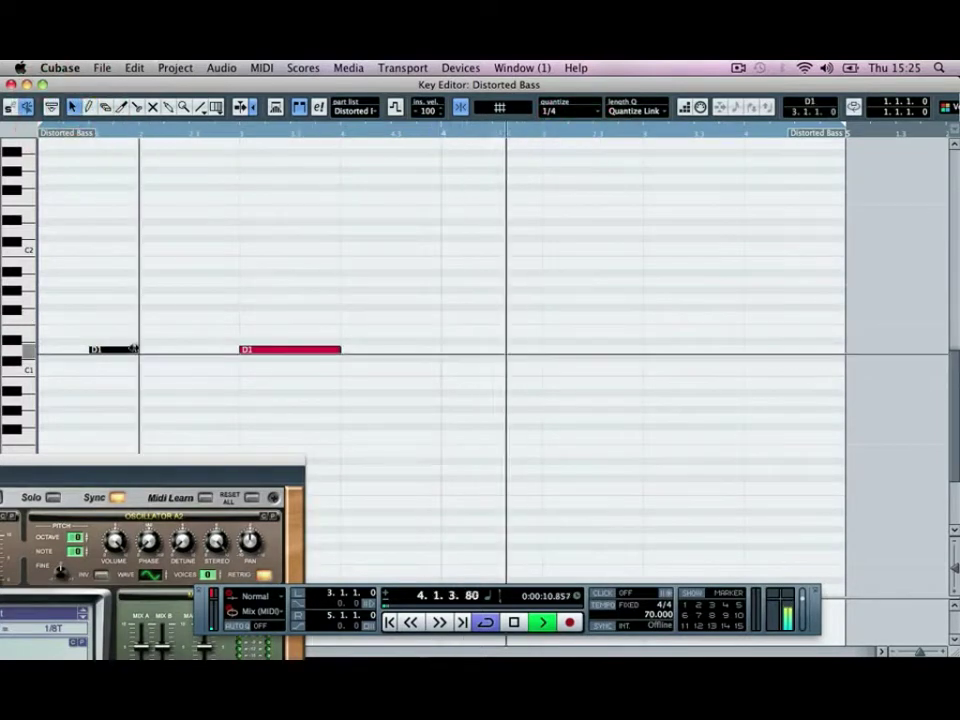
left_click_drag(138, 350, 240, 350)
left_click(238, 311)
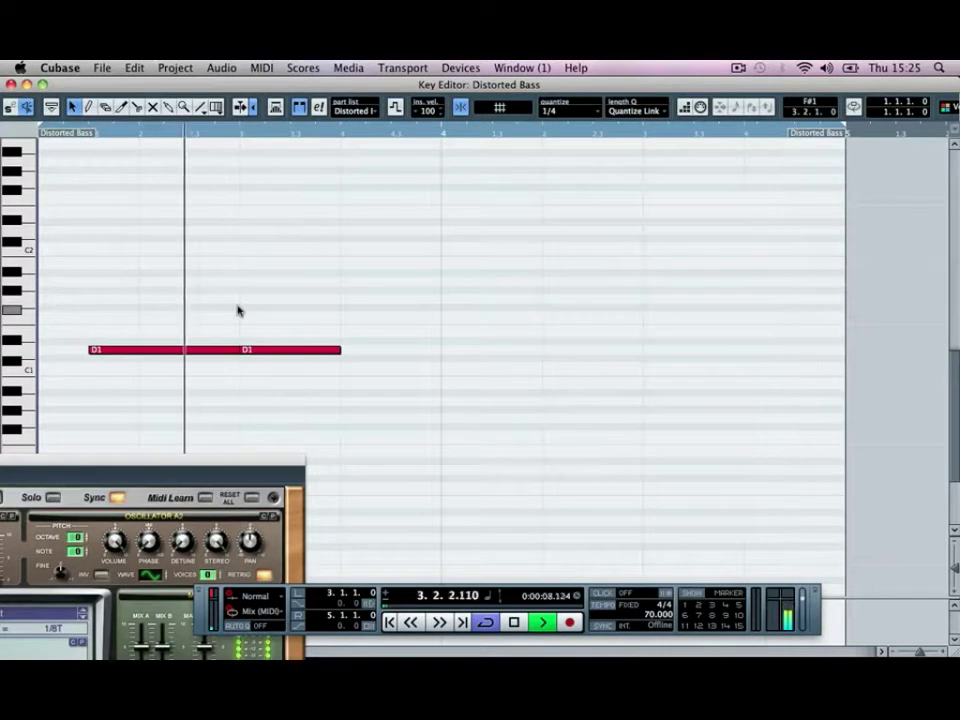
left_click(373, 285)
key("space")
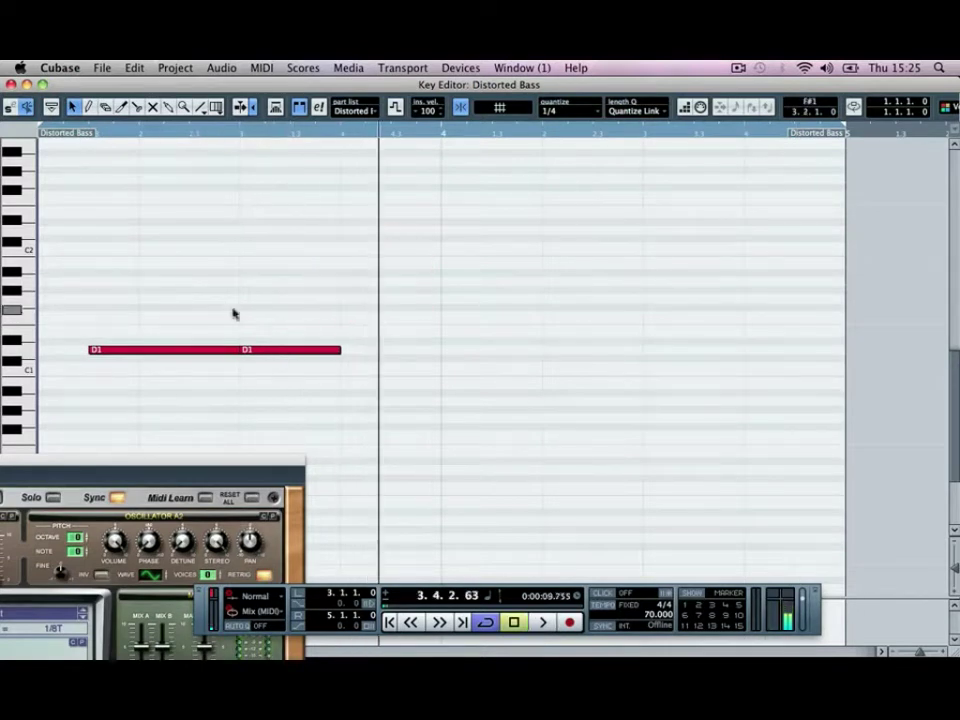
left_click(241, 350)
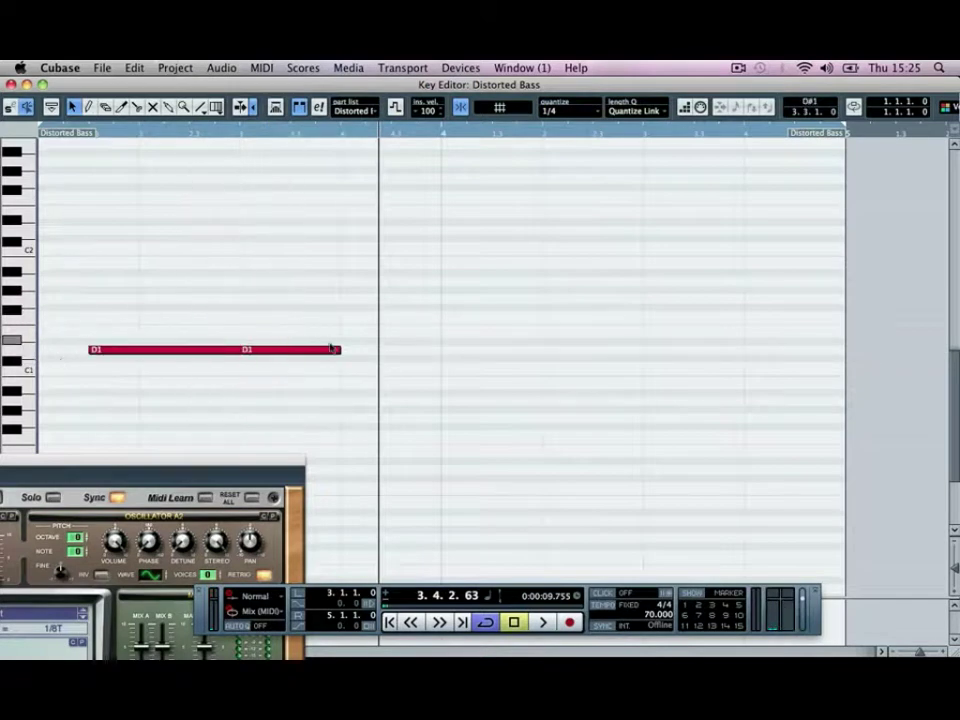
left_click(303, 317)
Step: Pencil two D1 quarter notes on beats two and three of bar two
left_click(88, 106)
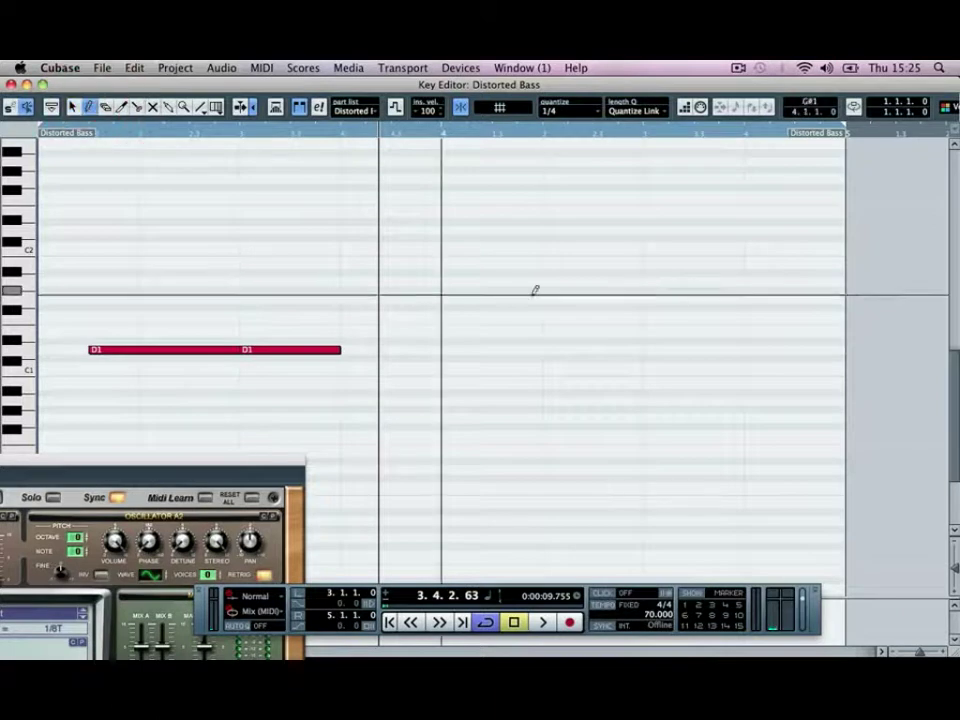
key("space")
left_click(565, 348)
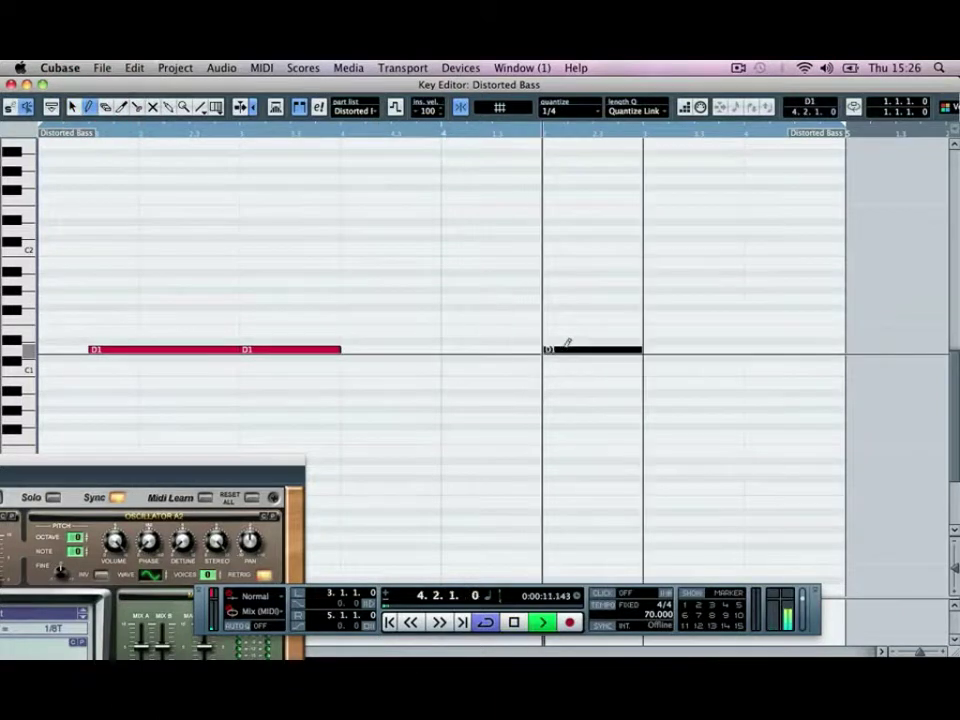
left_click(667, 347)
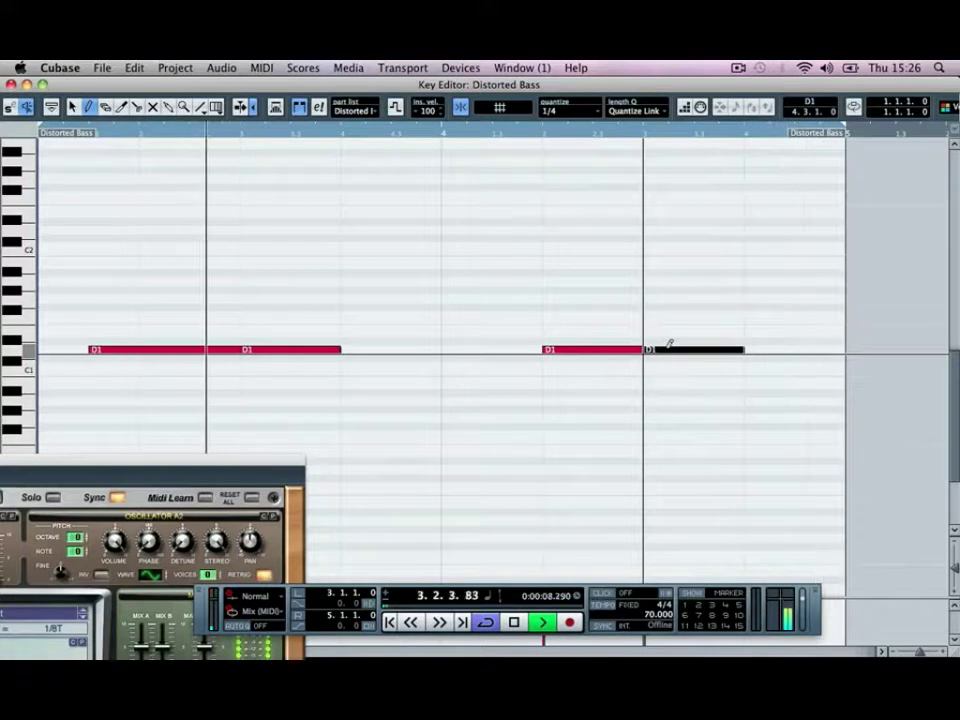
Step: Rework the first two D1 notes, shortening then lengthening the first toward the next note
key("space")
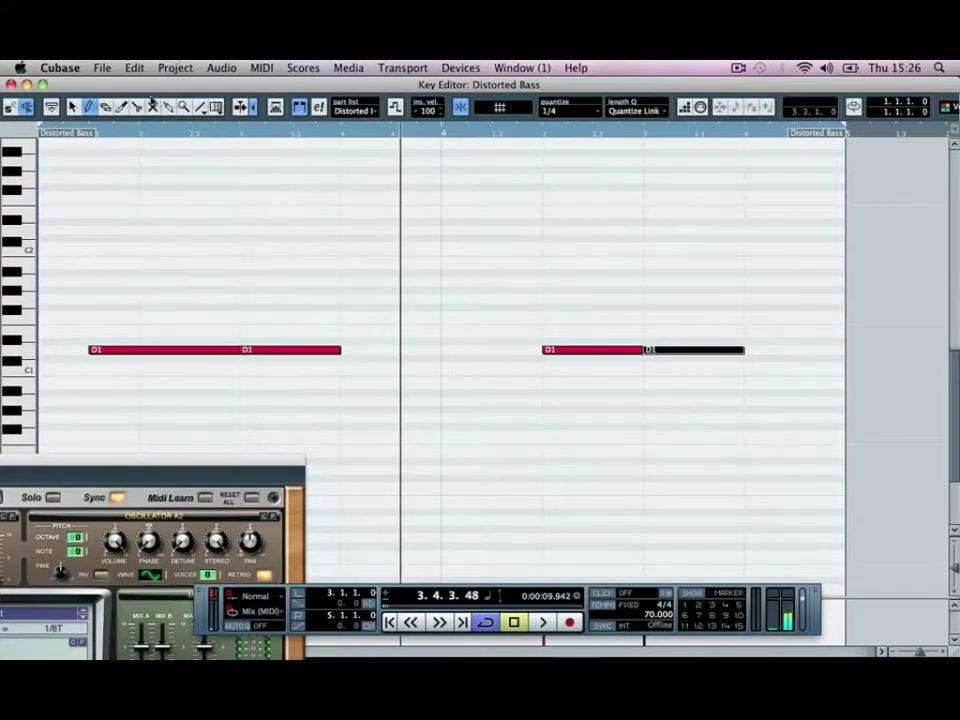
left_click_drag(240, 349, 190, 350)
left_click(295, 352)
mouse_move(295, 352)
left_mouse_down()
mouse_move(354, 349)
mouse_move(312, 352)
left_mouse_up()
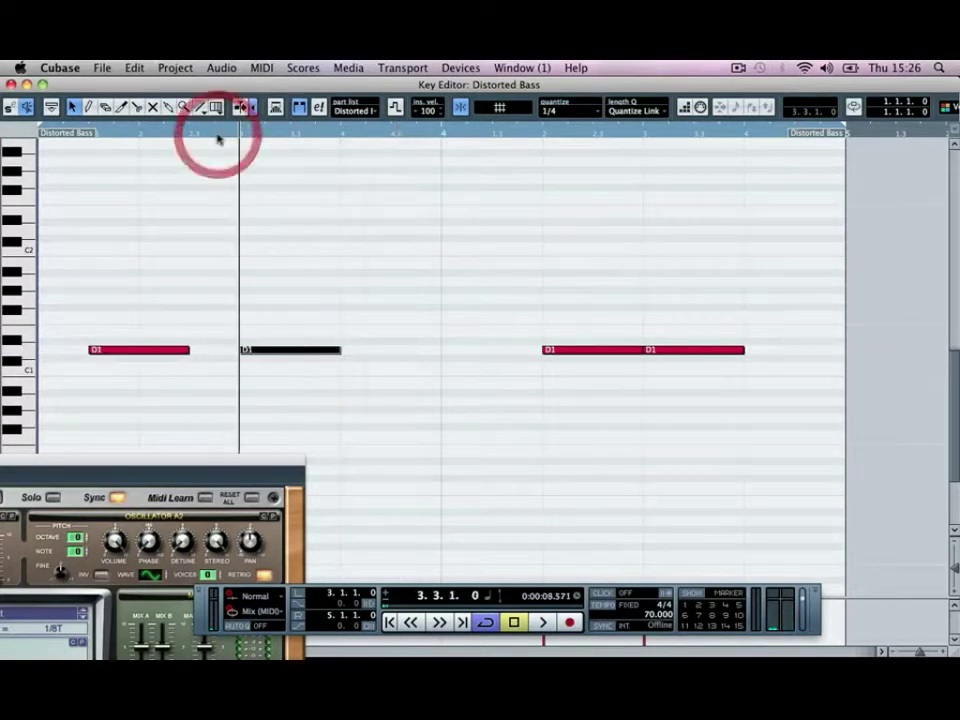
key("space")
key("space")
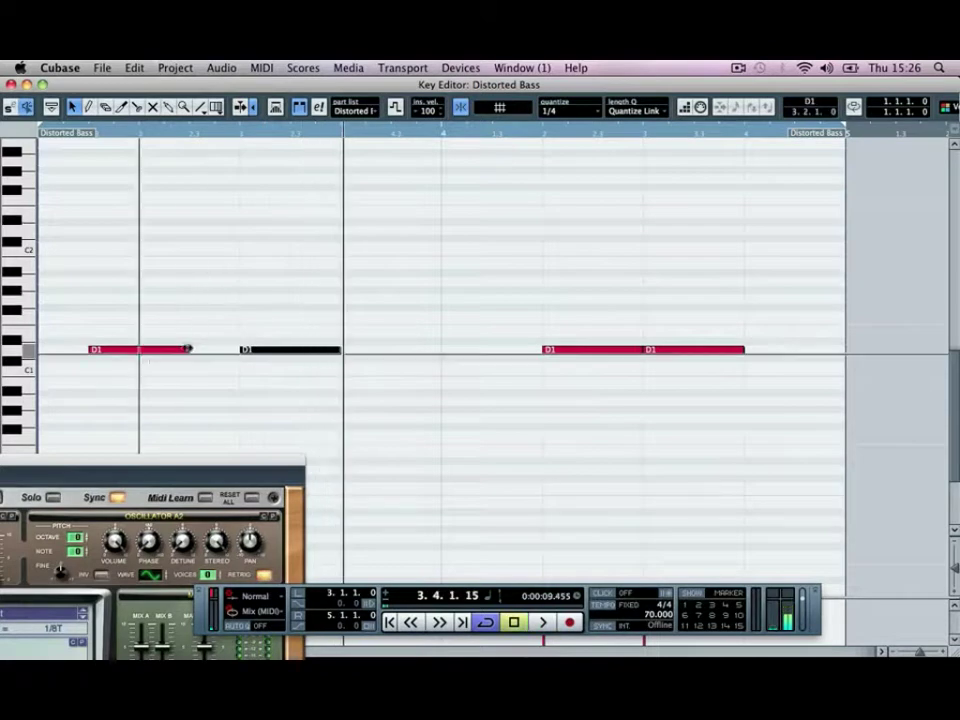
left_click(182, 350)
left_click_drag(188, 350, 248, 351)
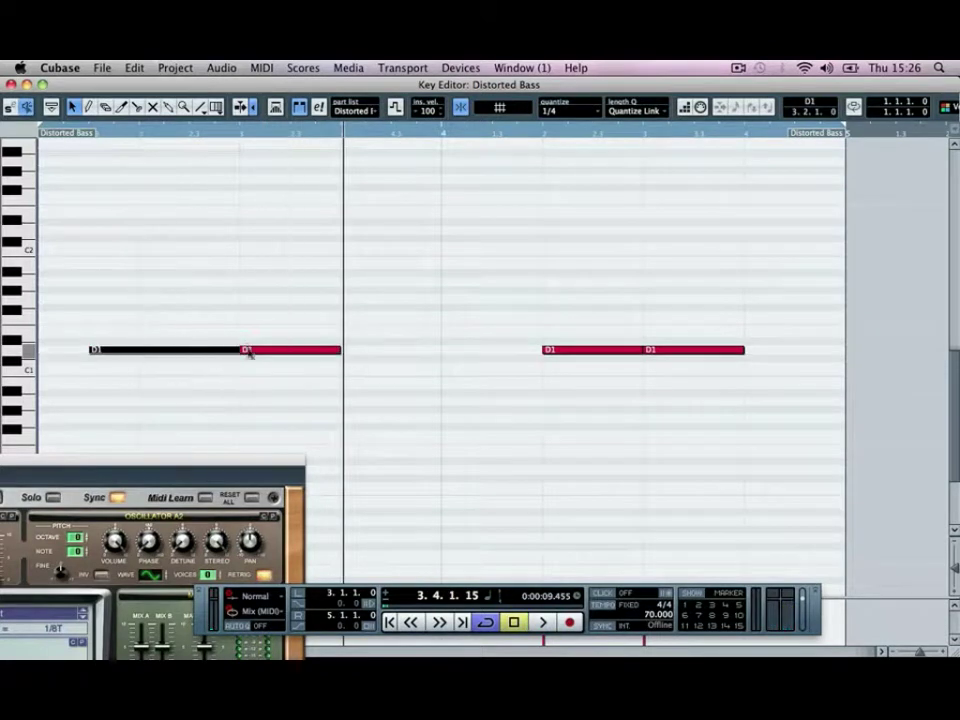
double_click(186, 129)
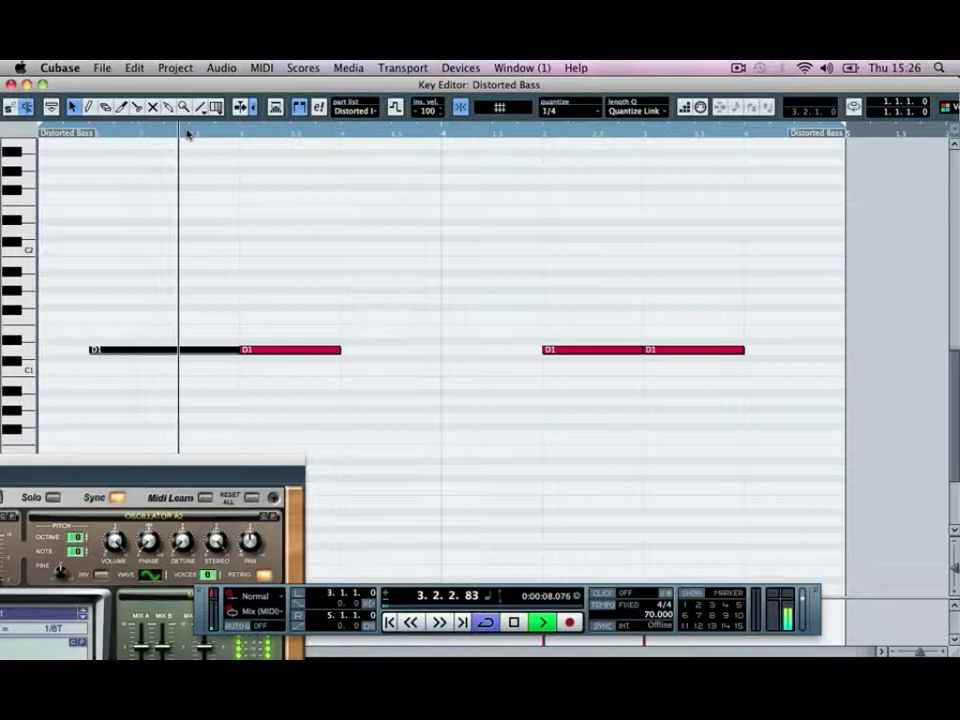
key("space")
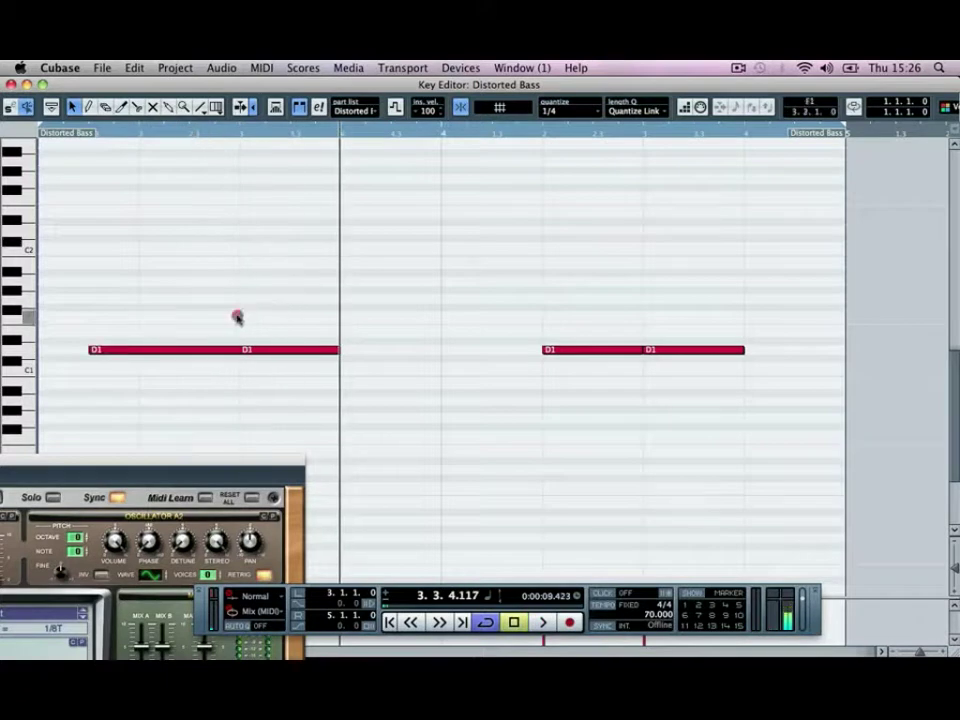
Step: With Snap off, zoom in and extend the first D1 note to meet the next note
left_click(237, 317)
left_click(460, 107)
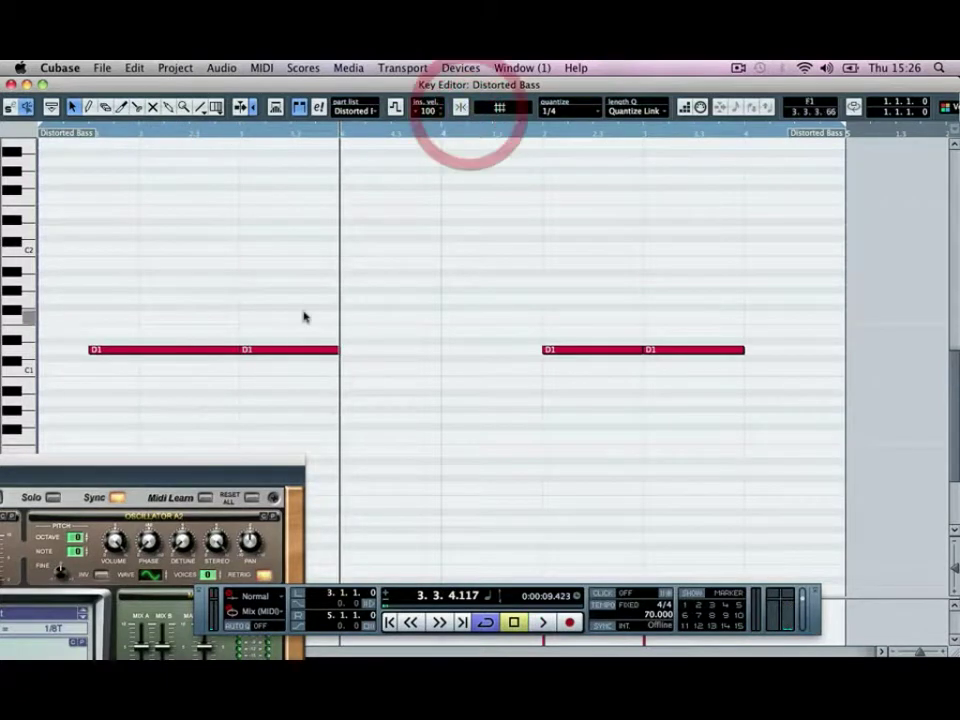
left_click(235, 350)
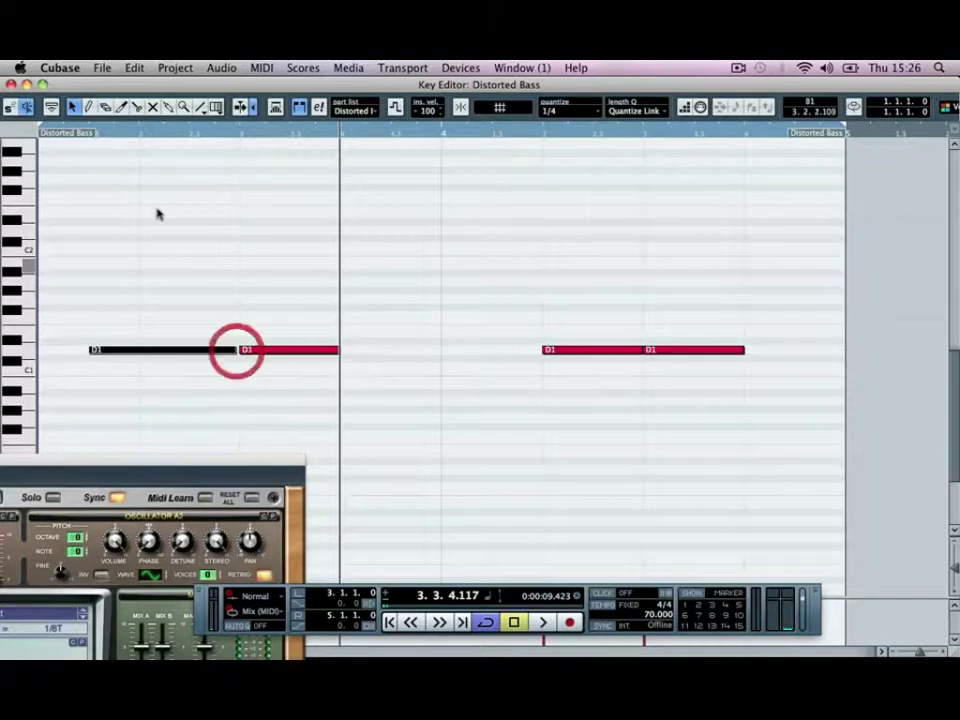
left_click(82, 131)
key("space")
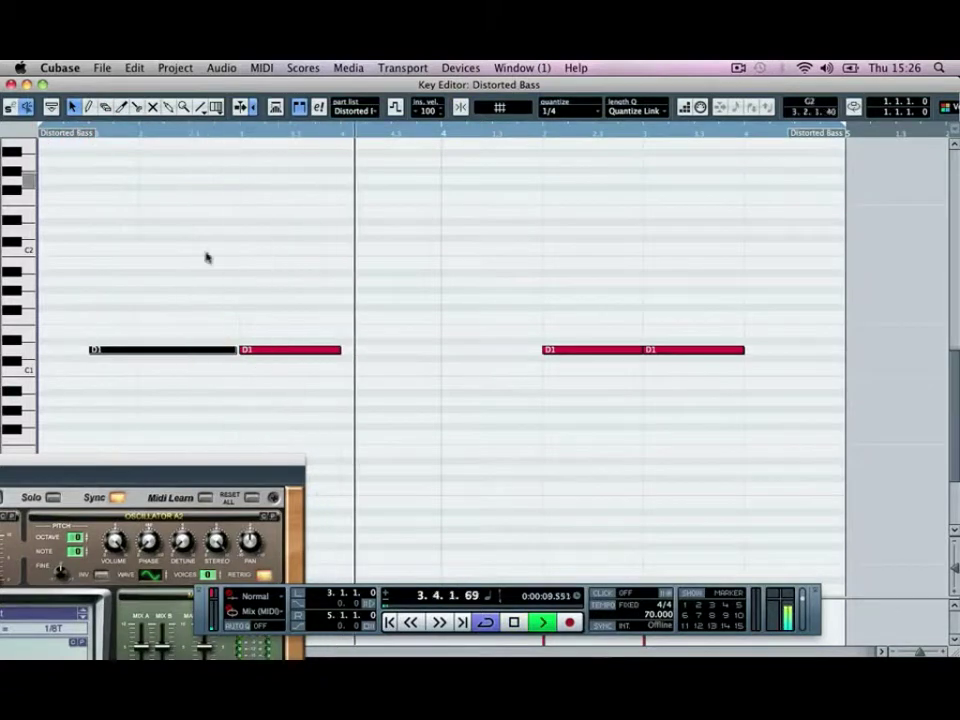
key("space")
key("h")
key("h")
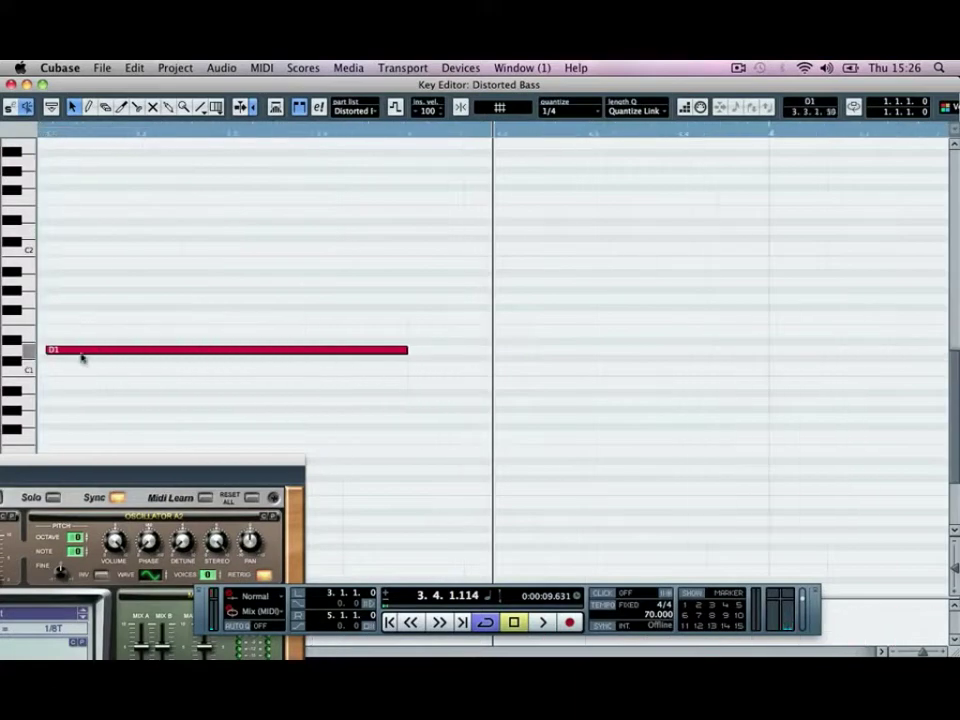
key("h")
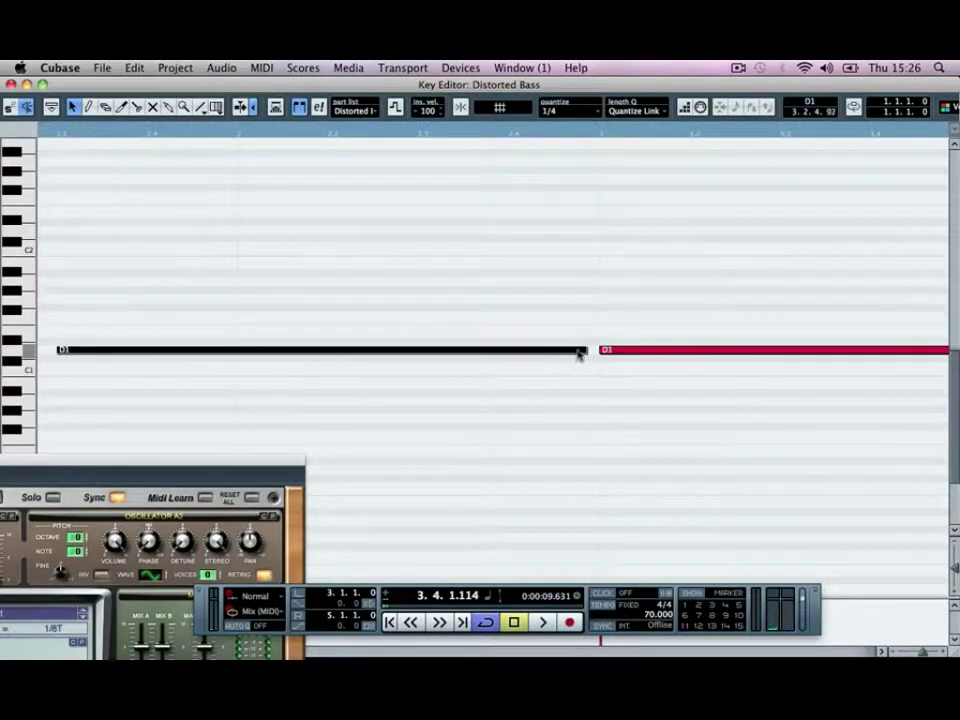
left_click_drag(580, 354, 596, 360)
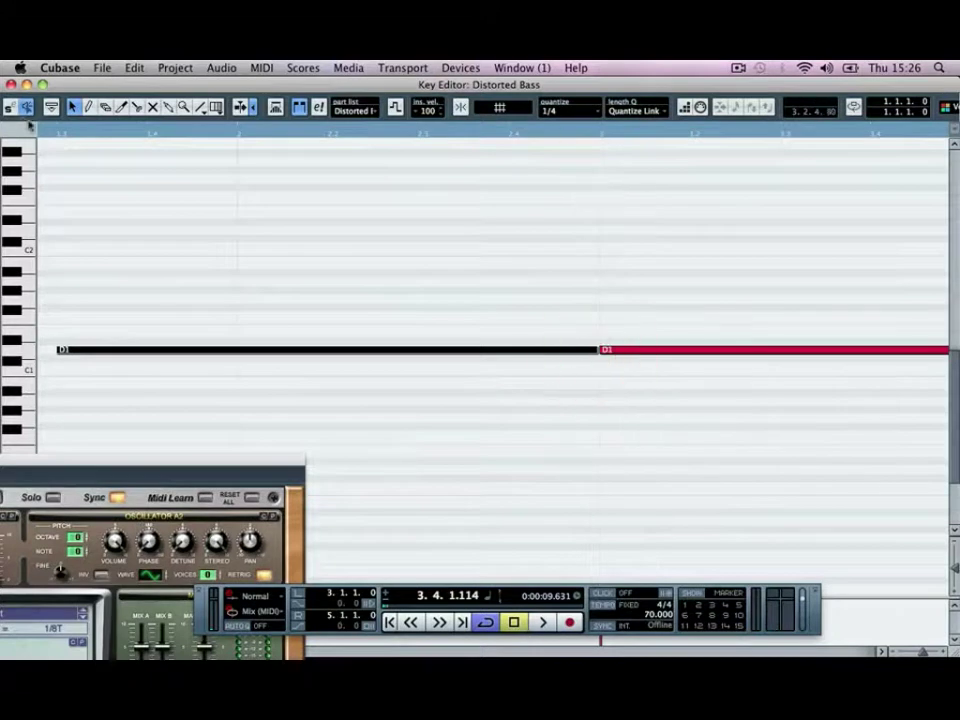
key("space")
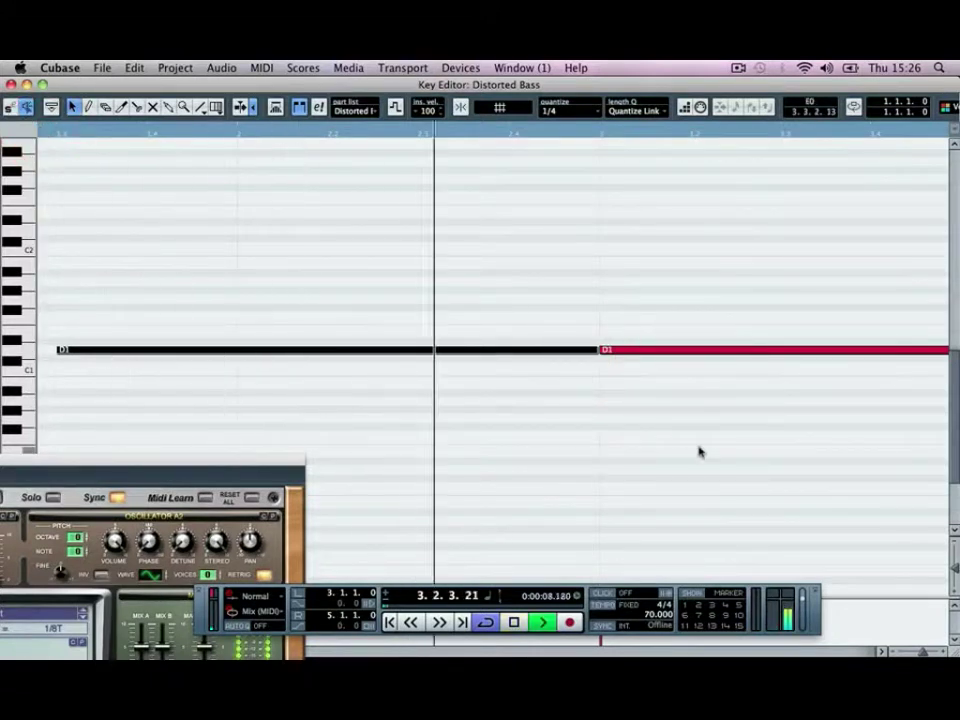
key("space")
left_click(10, 83)
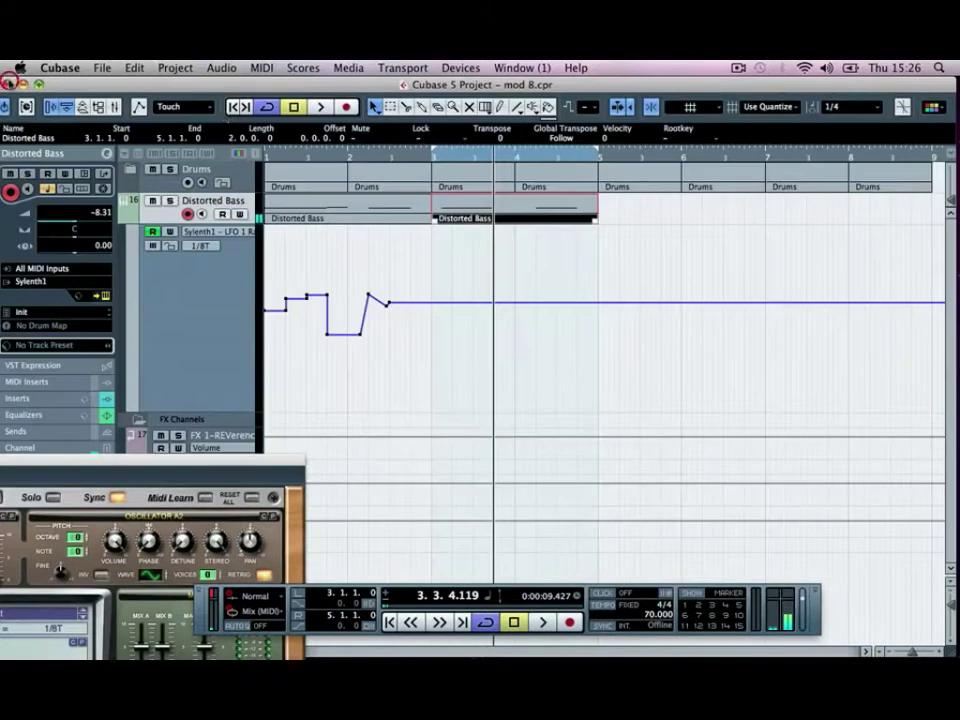
left_click(605, 346)
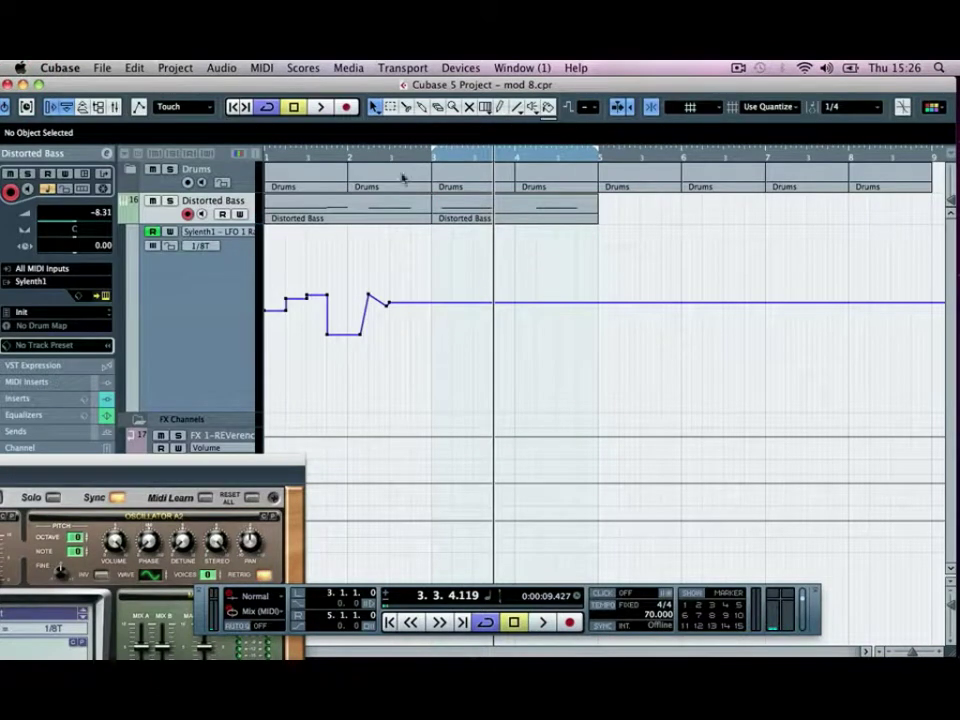
left_click(233, 106)
left_click(233, 106)
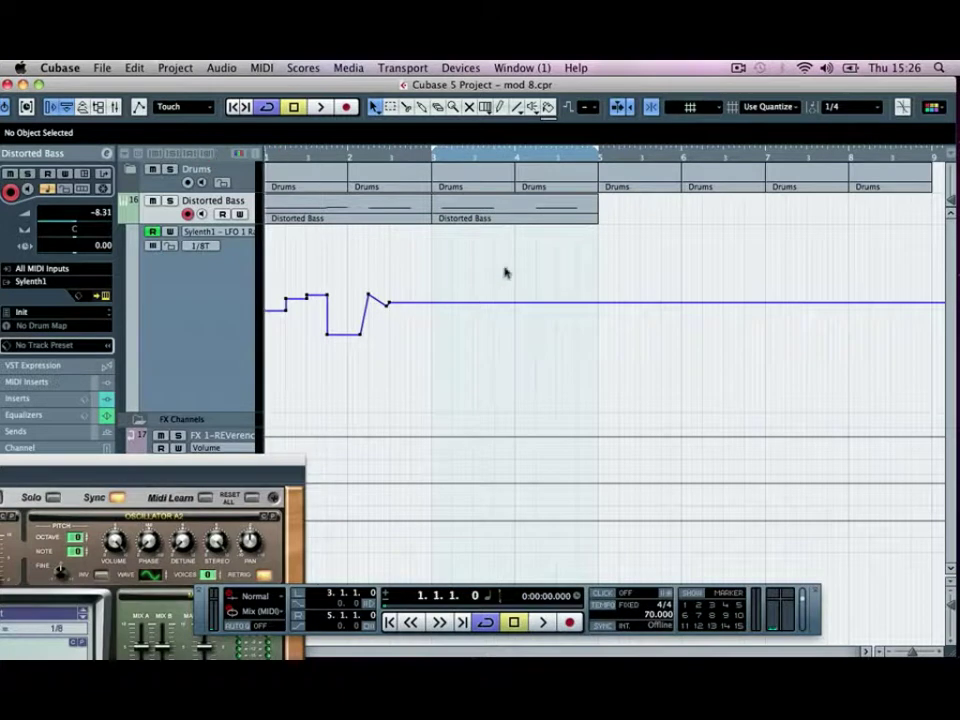
key("space")
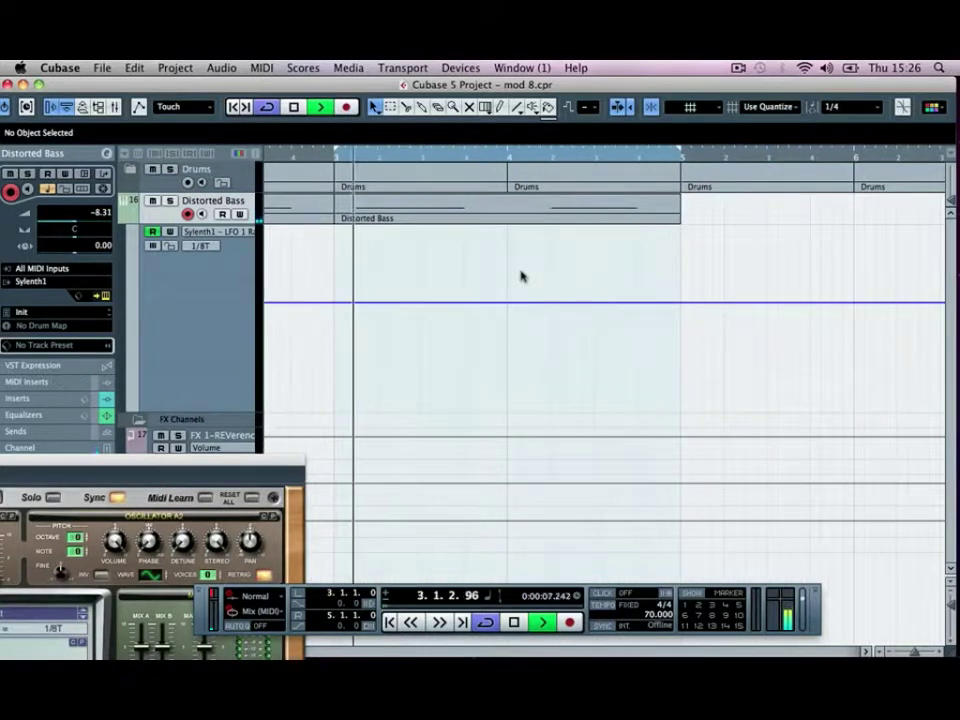
Step: Raise the LFO 1 Rate automation point at the start of bar 3 and audition it
key("space")
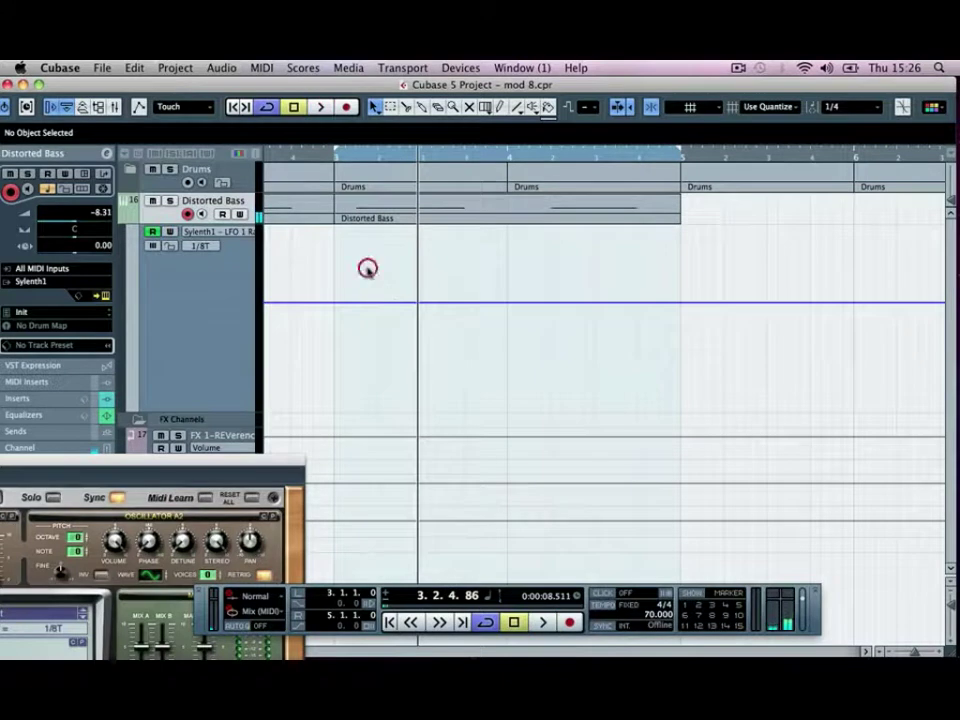
left_click_drag(348, 305, 352, 285)
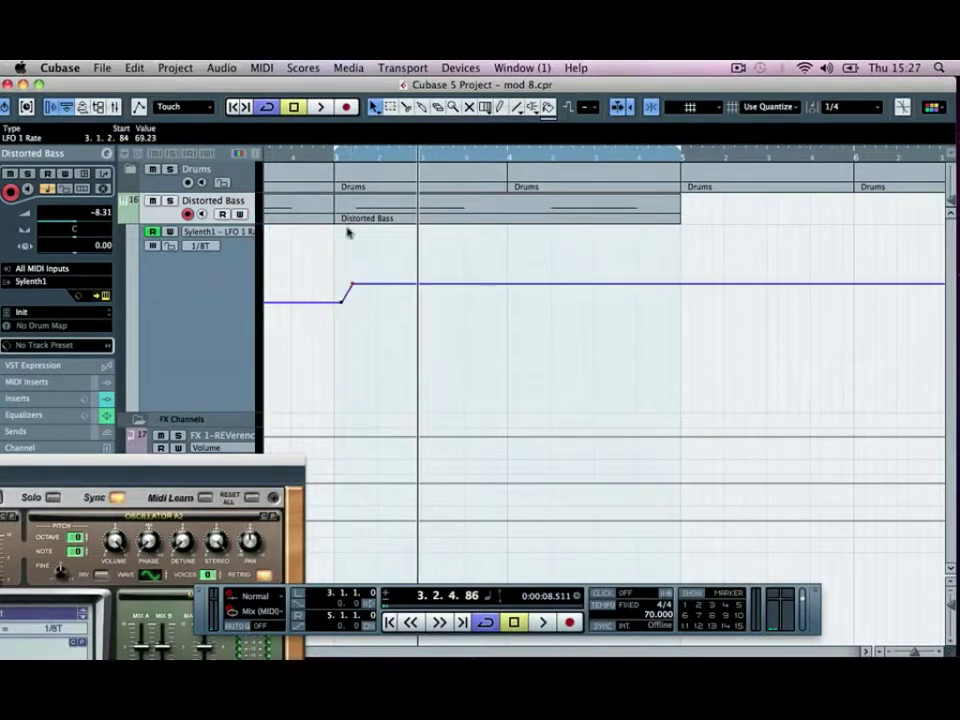
left_click(355, 155)
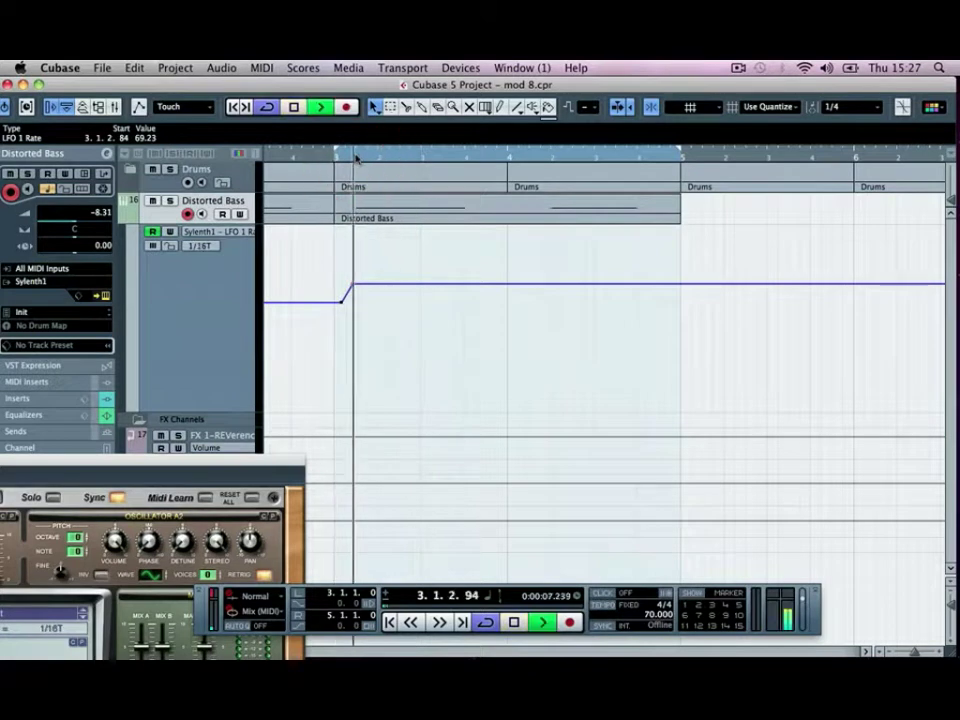
key("space")
left_click(352, 287)
mouse_move(352, 287)
left_mouse_down()
mouse_move(352, 272)
mouse_move(353, 294)
left_mouse_up()
key("space")
key("space")
key("space")
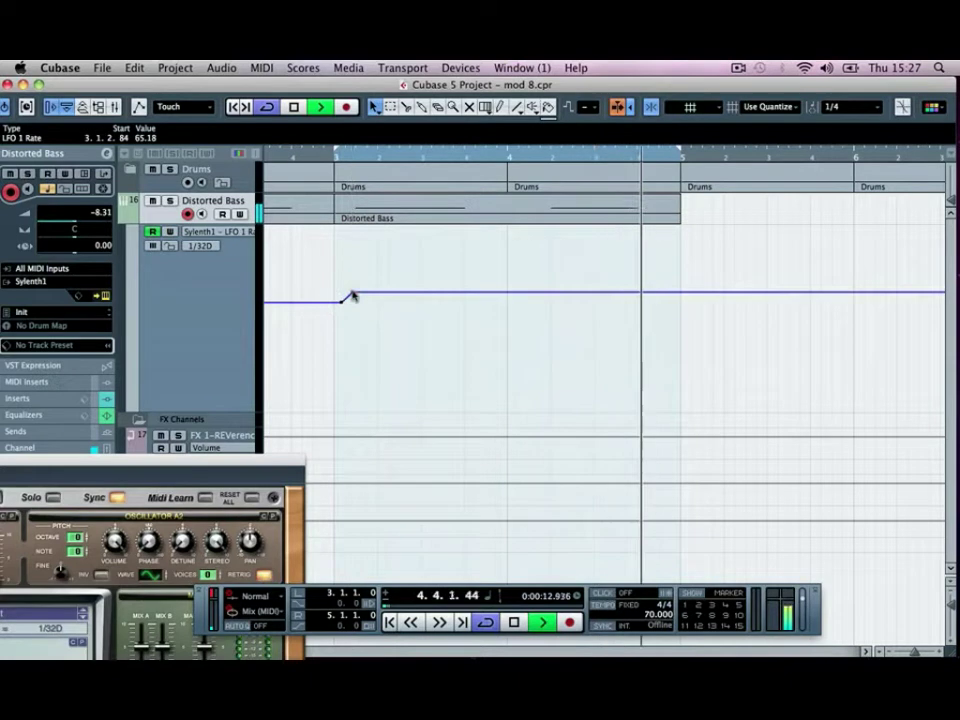
left_click(351, 154)
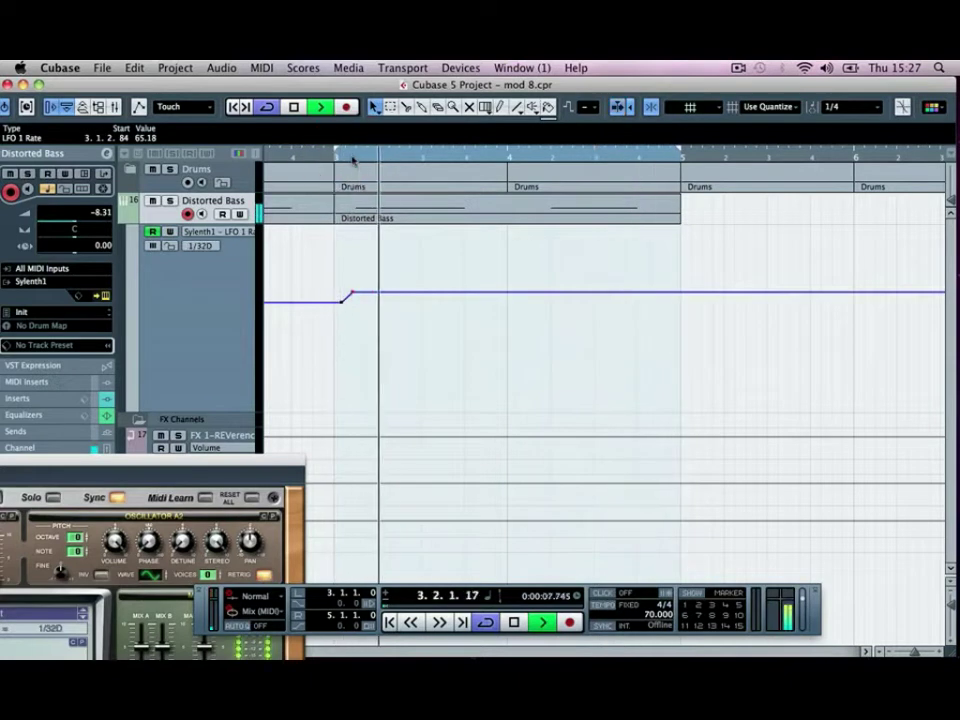
key("space")
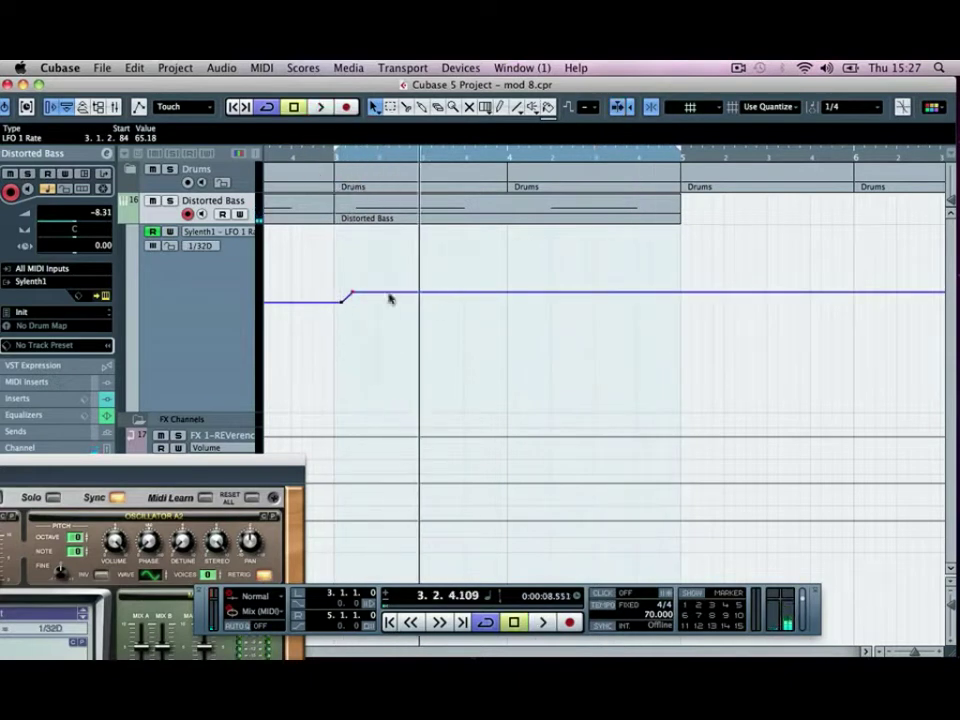
Step: Add points later in bar 3 and drag them down so the rate slopes to 1/2
left_click(384, 294)
left_click_drag(406, 297, 420, 316)
key("space")
key("space")
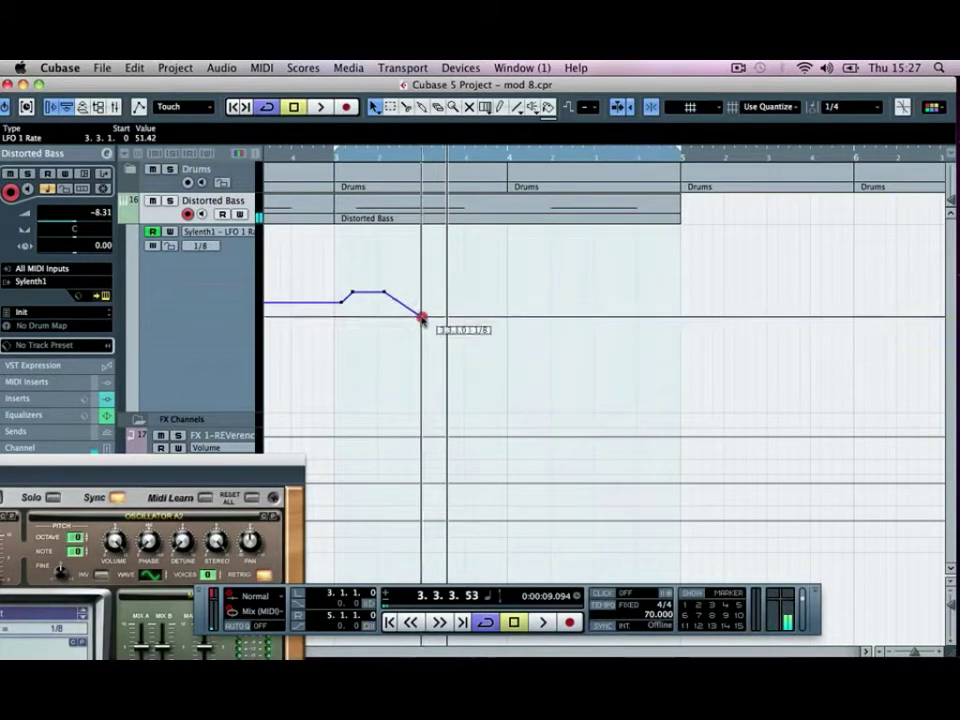
key("space")
left_click(397, 153)
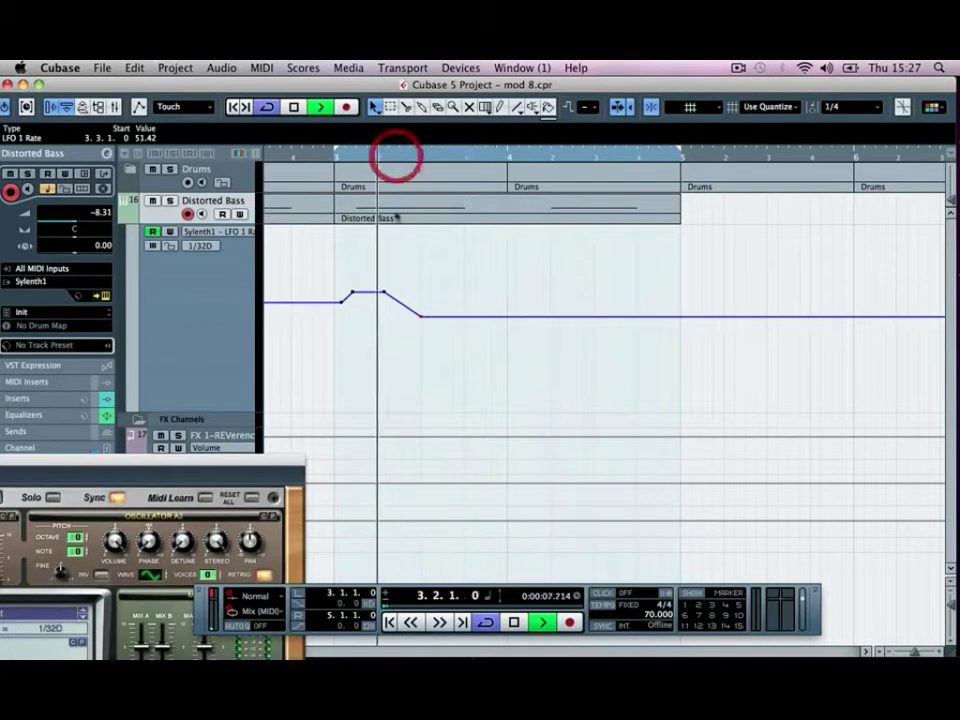
left_click_drag(420, 317, 421, 342)
left_click(421, 160)
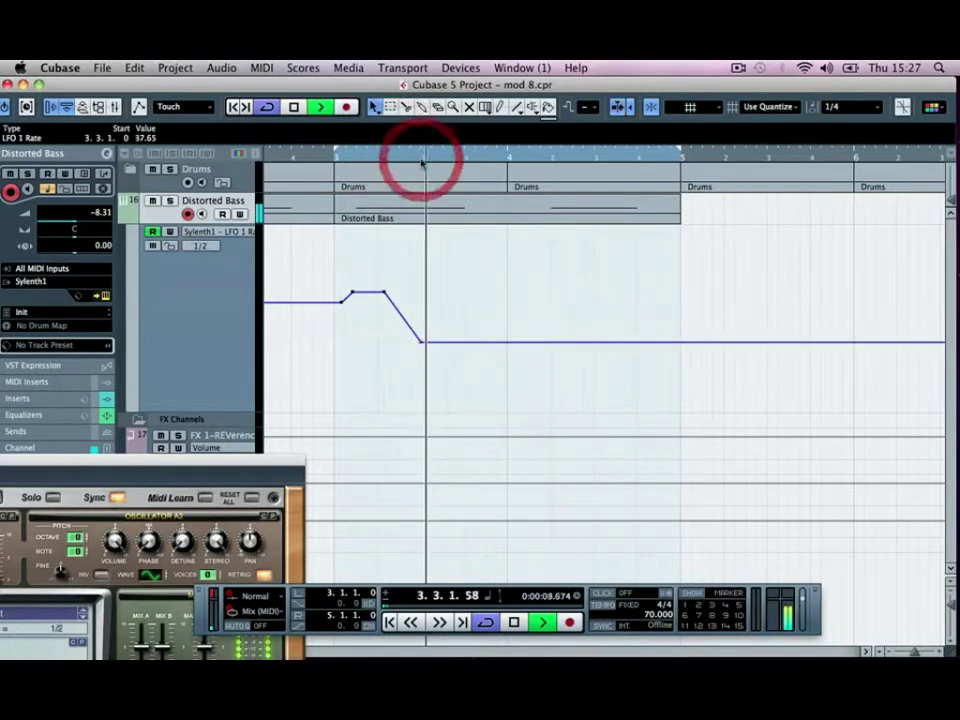
key("space")
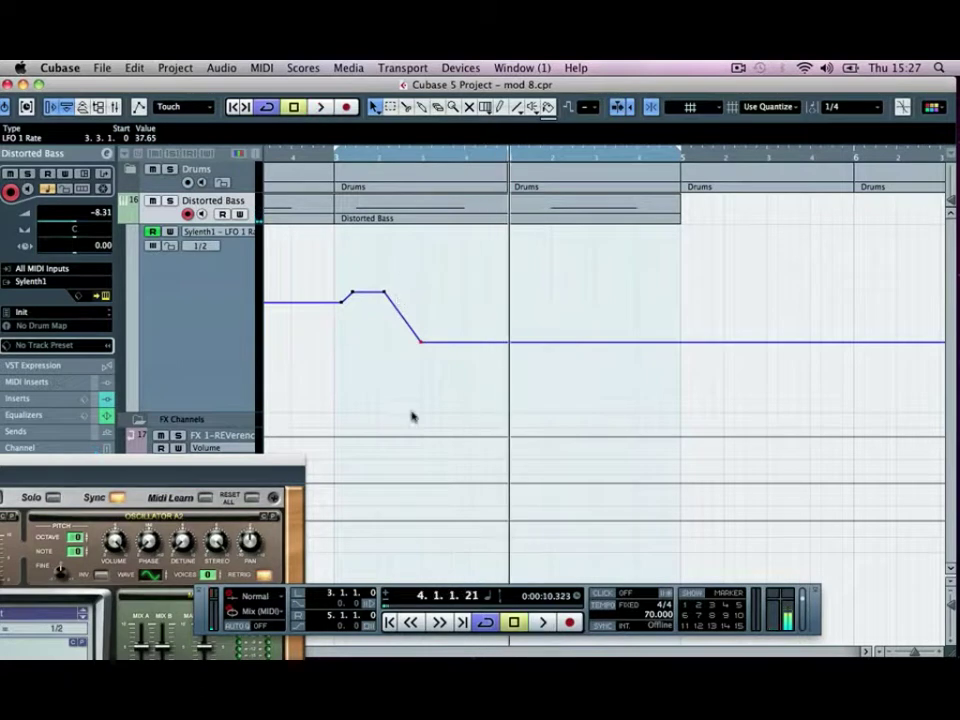
left_click_drag(413, 335, 406, 311)
Step: Set the snap grid to 1/32 and move the bar-3 automation point to 3.2.4
left_click(846, 107)
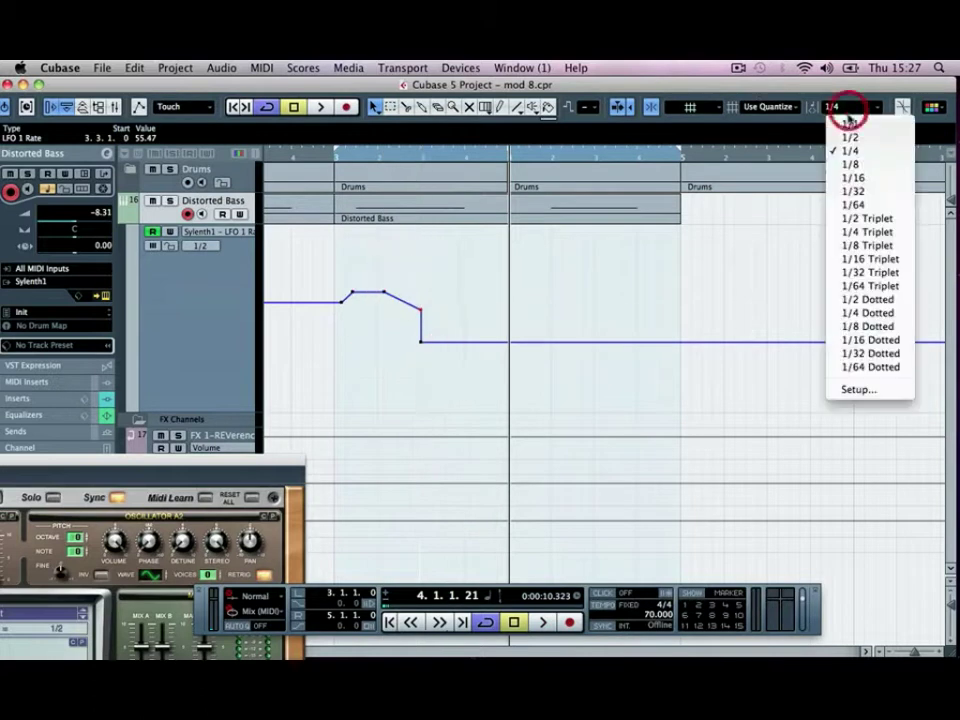
left_click(856, 190)
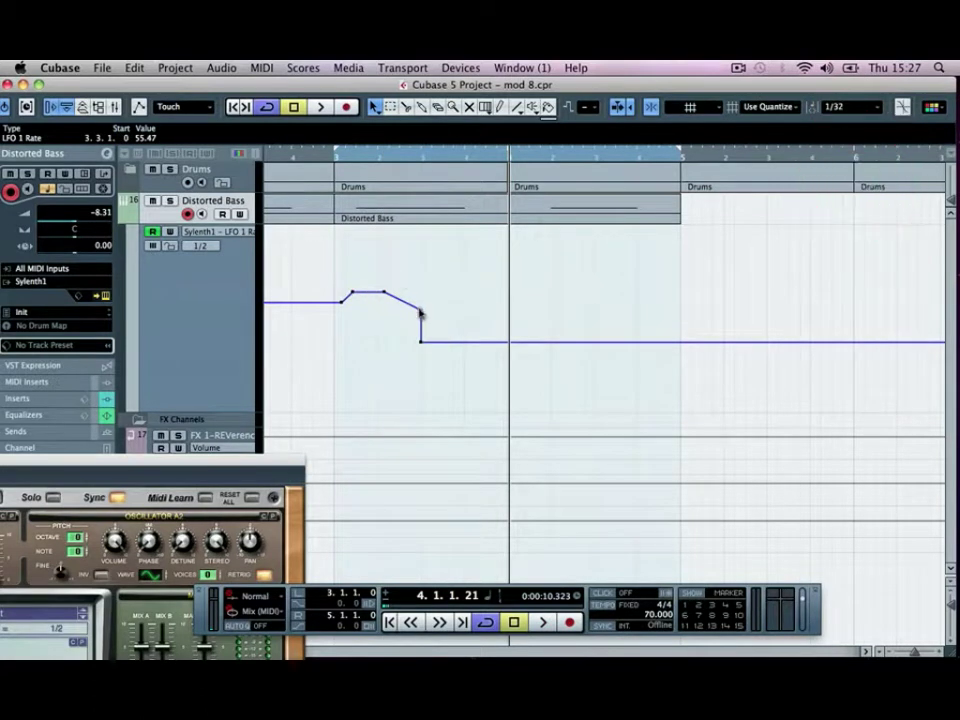
mouse_move(420, 313)
left_mouse_down()
mouse_move(409, 313)
mouse_move(413, 306)
left_mouse_up()
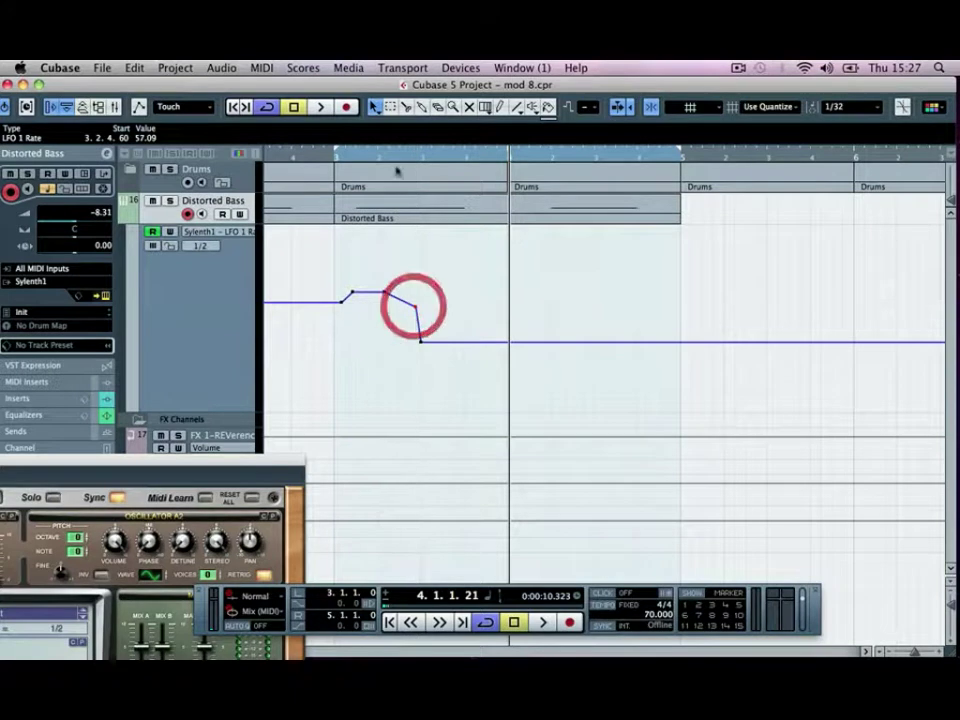
left_click(330, 155)
double_click(325, 155)
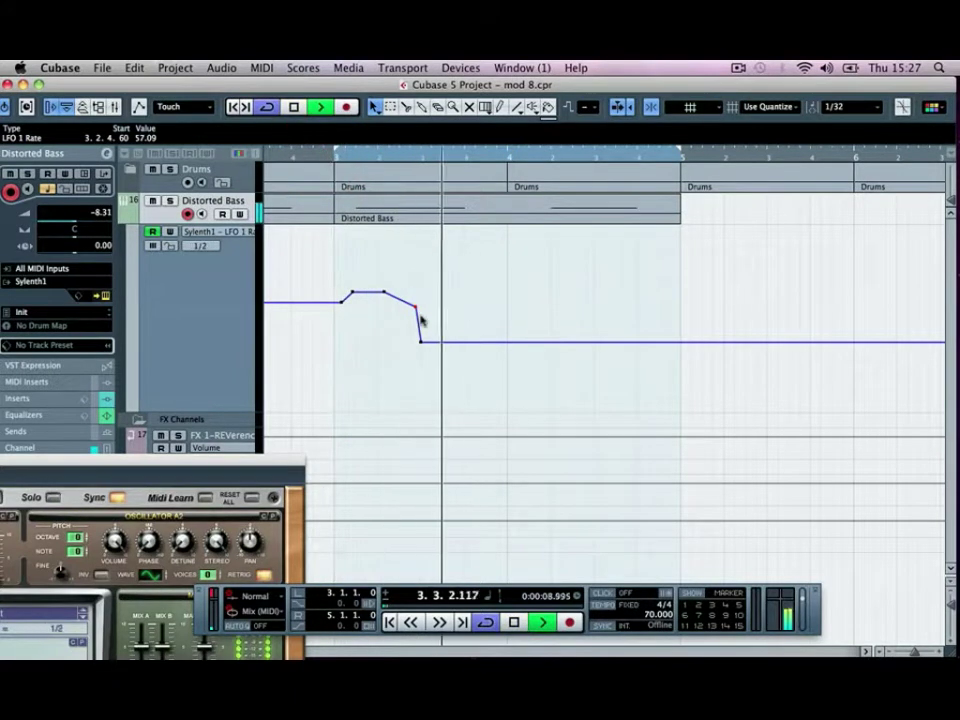
key("space")
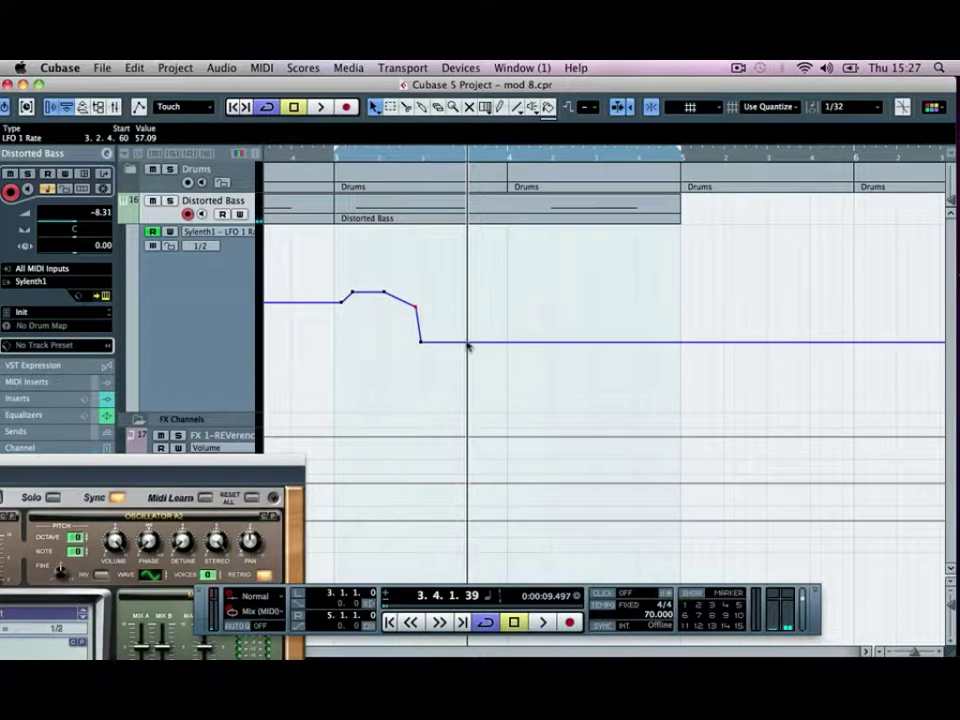
Step: Add a point after 3.4.1 lifting the rate back to 1/4, and audition from bar 3
mouse_move(468, 346)
left_mouse_down()
mouse_move(457, 343)
mouse_move(466, 333)
left_mouse_up()
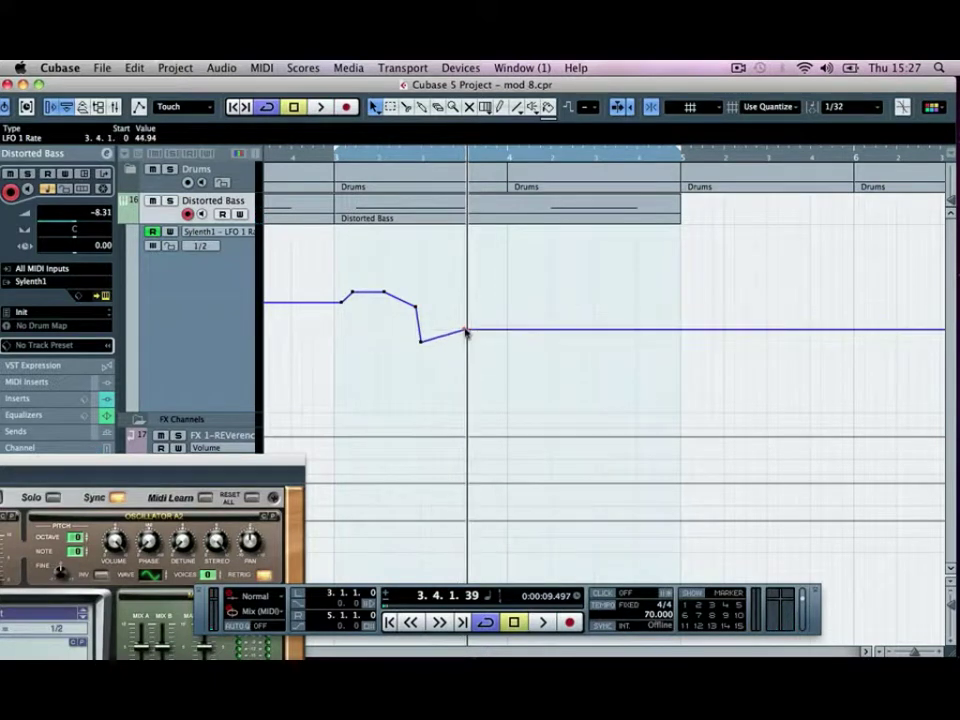
key("space")
left_click(341, 158)
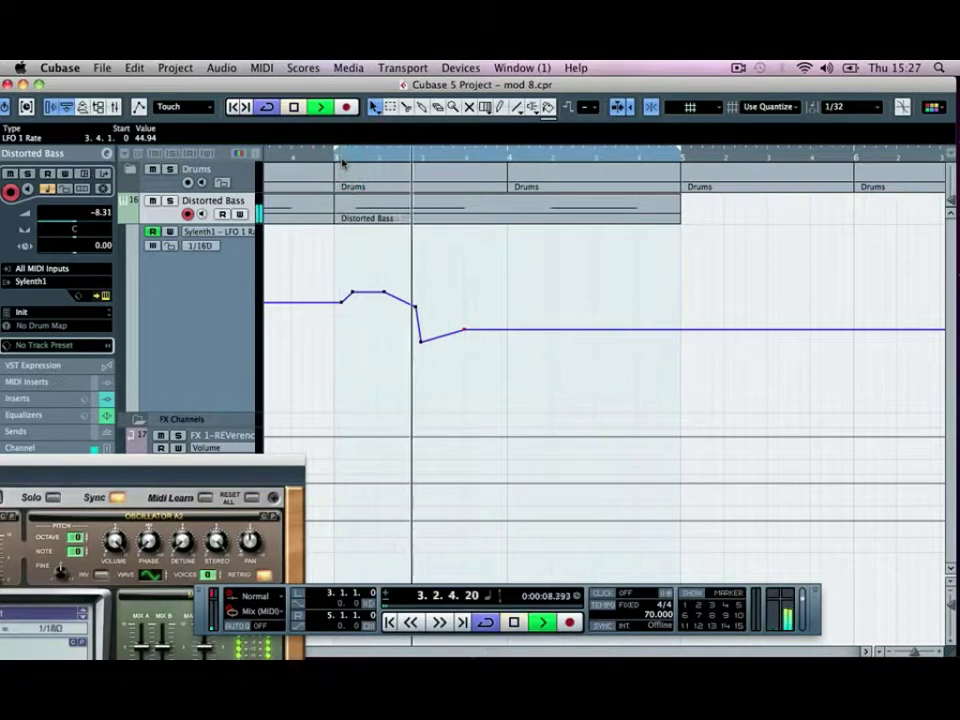
key("space")
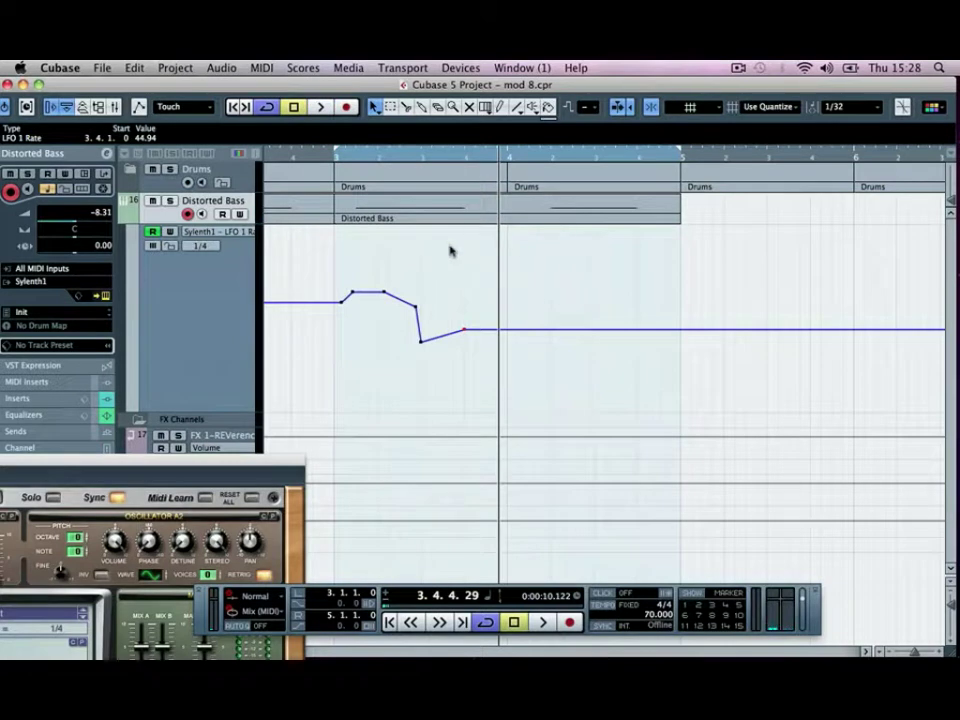
Step: Add automation points pulling the rate curve up to a peak early in bar 4, then fine-tune it
left_click(527, 335)
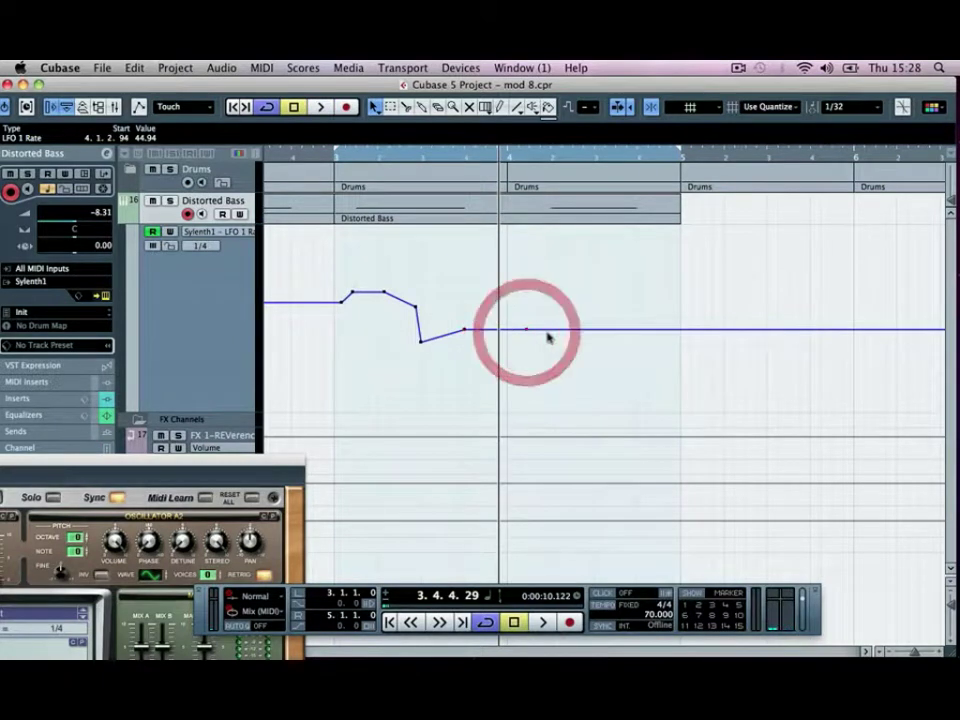
left_click_drag(552, 331, 549, 289)
key("space")
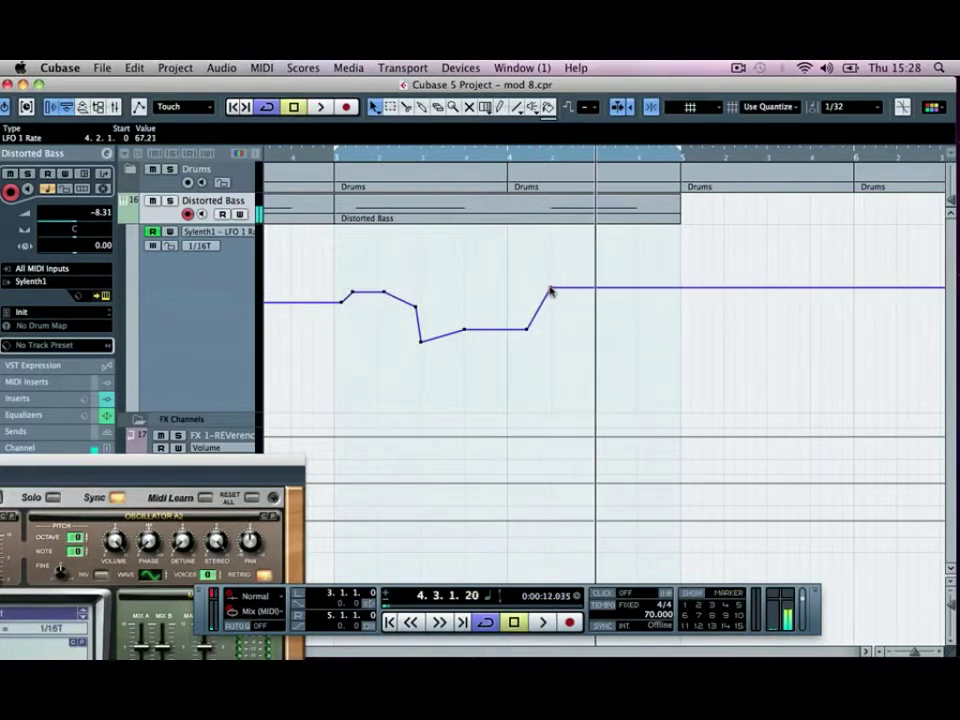
mouse_move(550, 290)
left_mouse_down()
mouse_move(551, 281)
mouse_move(553, 296)
left_mouse_up()
key("space")
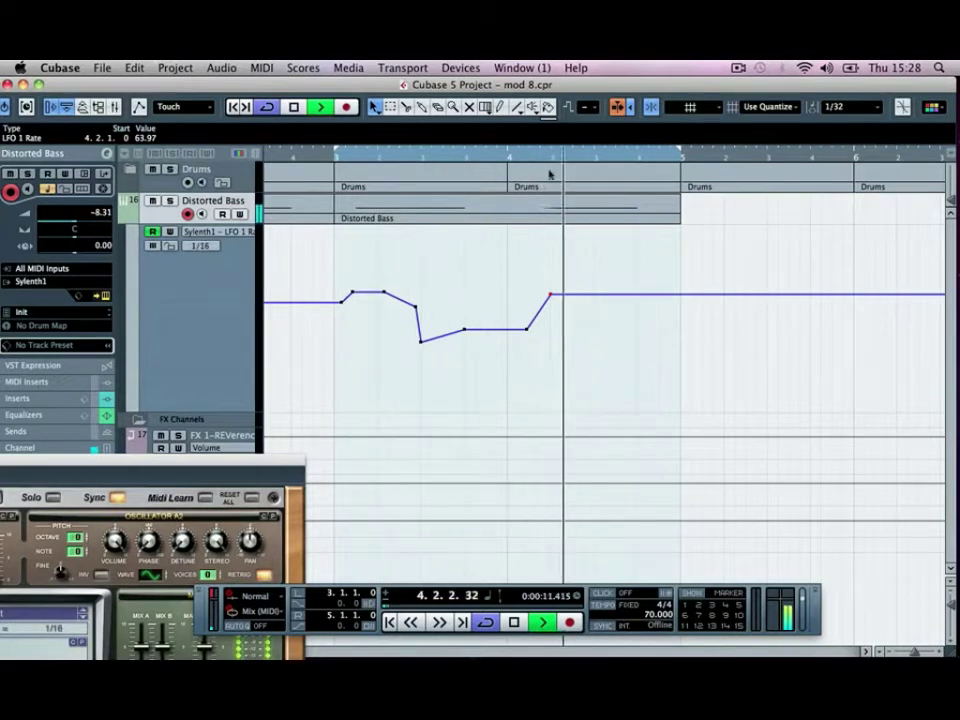
key("space")
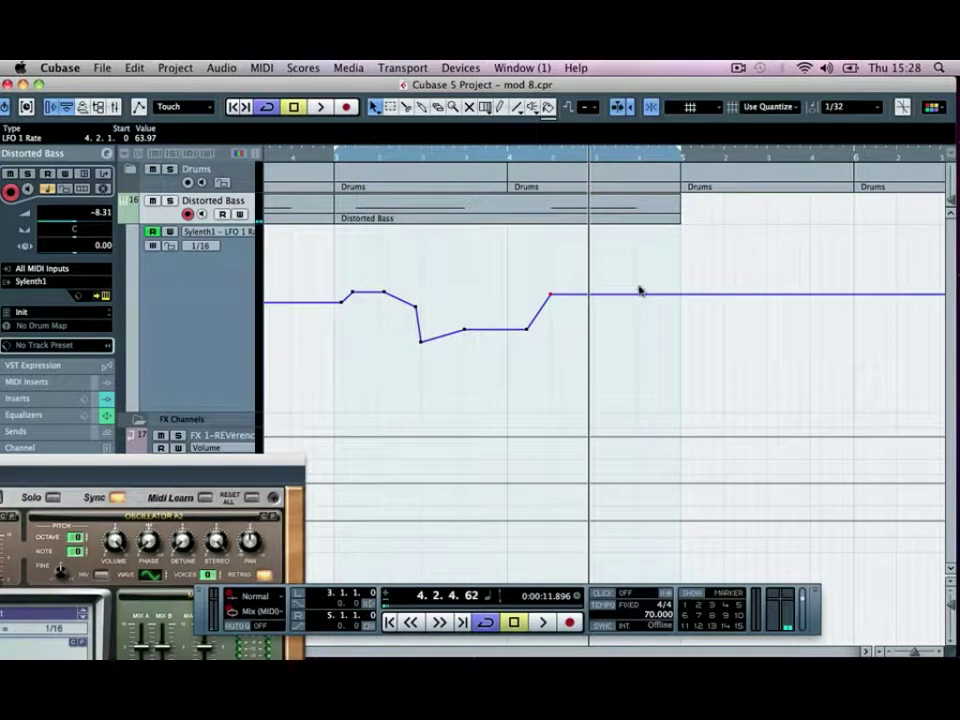
left_click_drag(595, 297, 596, 302)
key("space")
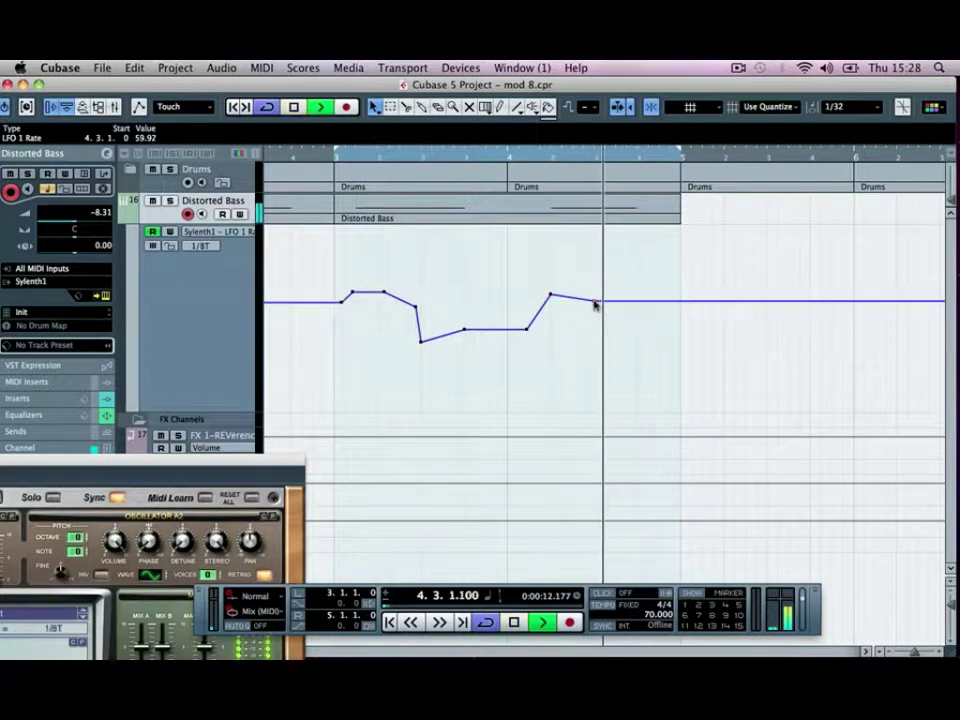
left_click(595, 302)
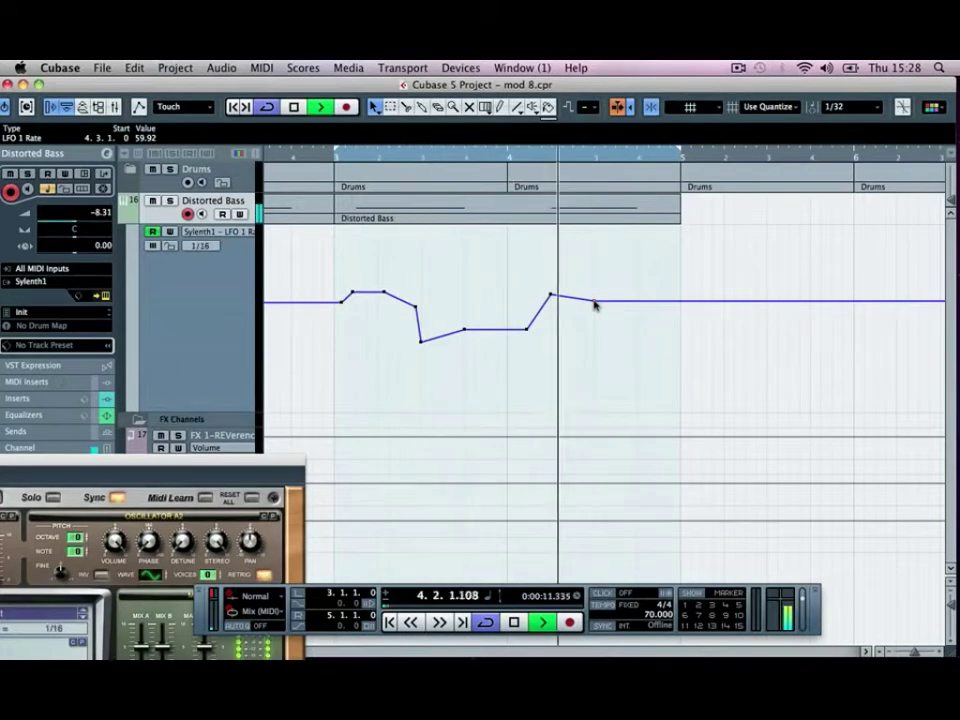
key("space")
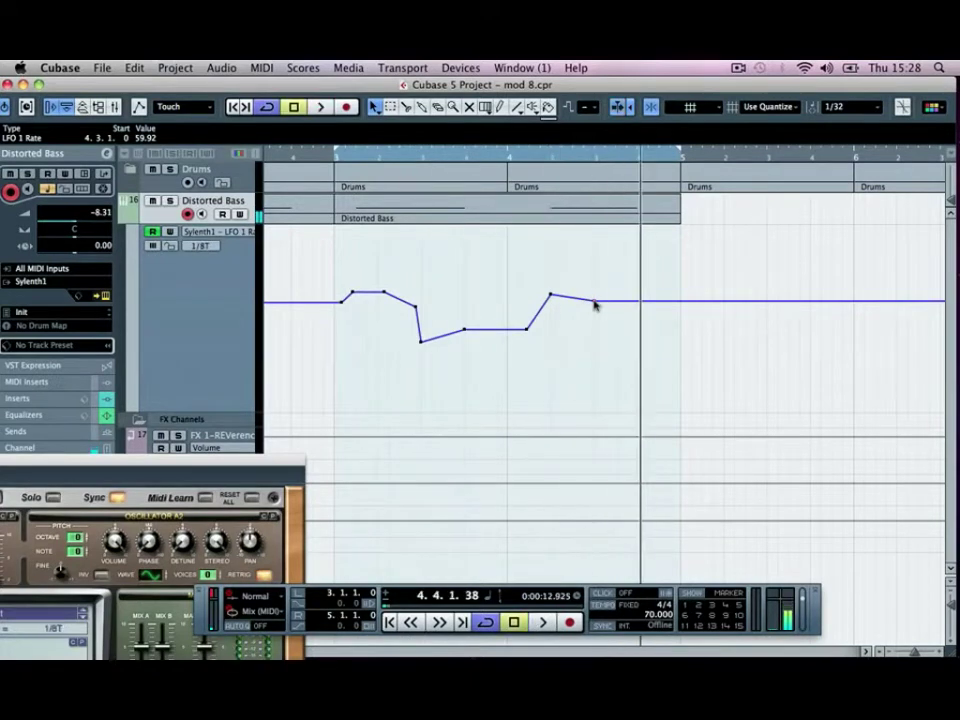
Step: Add a point near the end of bar 4 so the curve eases to a 1/4 rate at bar 5
left_click(656, 300)
mouse_move(660, 302)
left_mouse_down()
mouse_move(666, 287)
mouse_move(658, 290)
left_mouse_up()
key("space")
key("space")
left_click(658, 153)
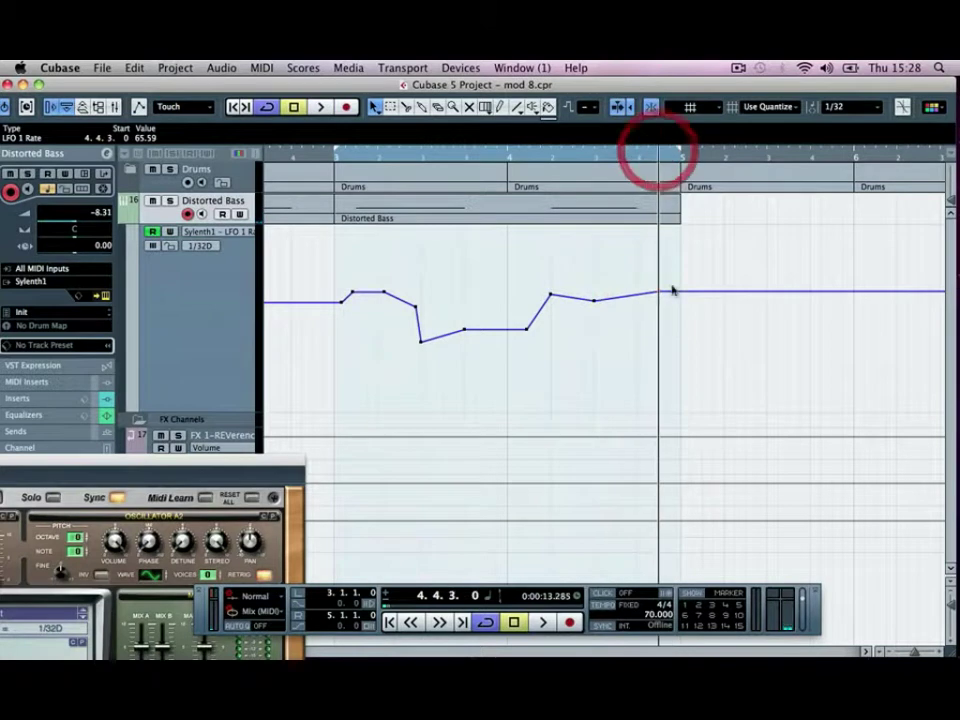
key("space")
left_click_drag(658, 294, 680, 307)
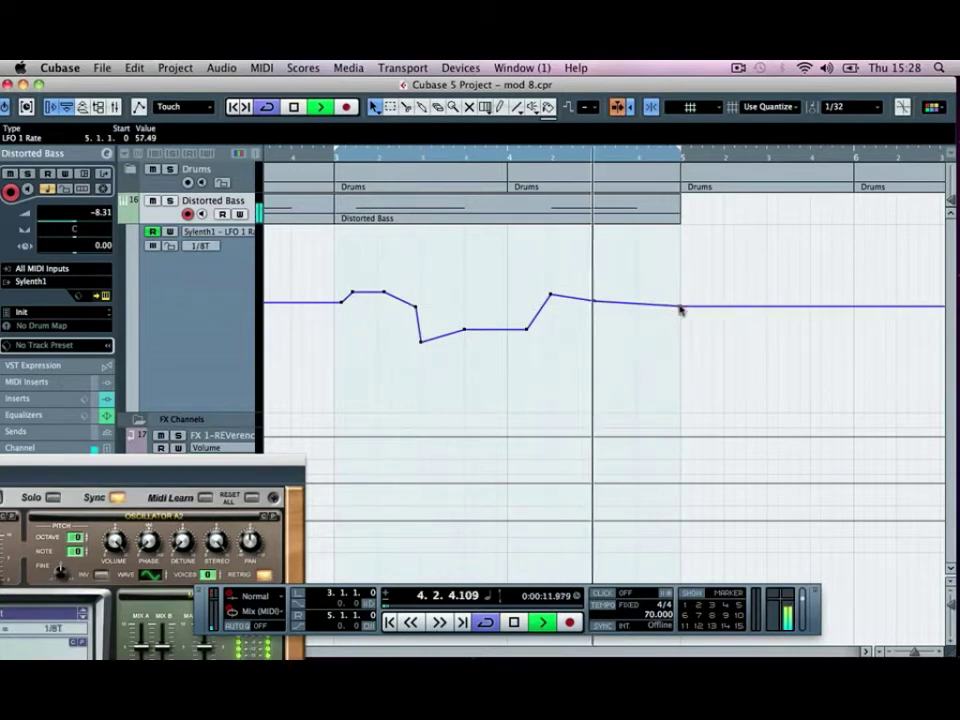
key("space")
left_click(606, 375)
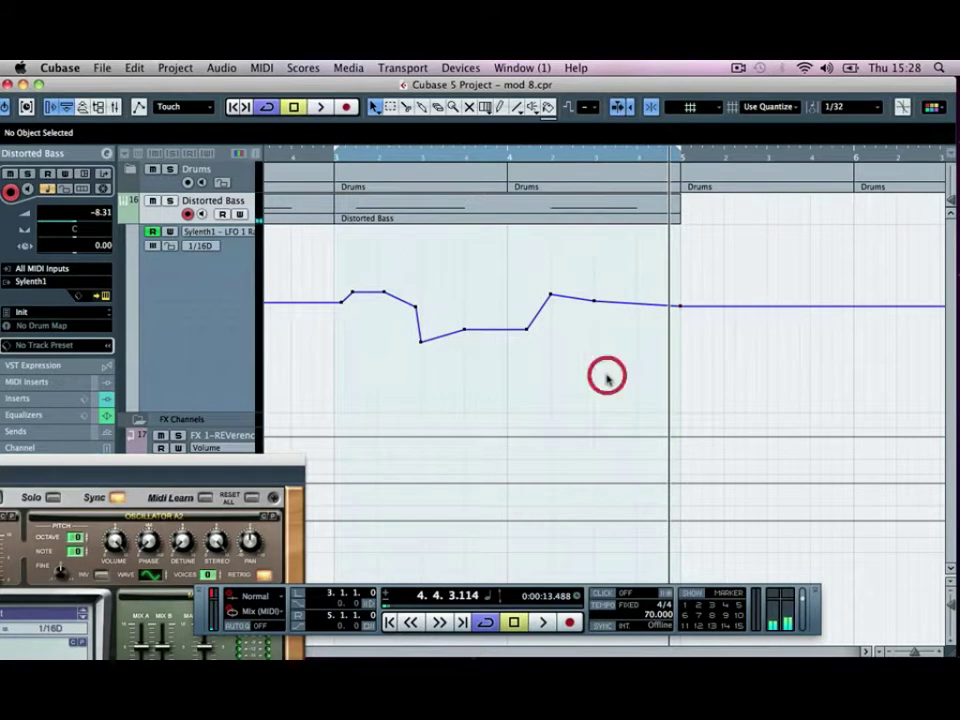
Step: Zoom out horizontally to view all bars and select the first Distorted Bass part
left_click(455, 287)
key("g")
key("g")
key("g")
key("g")
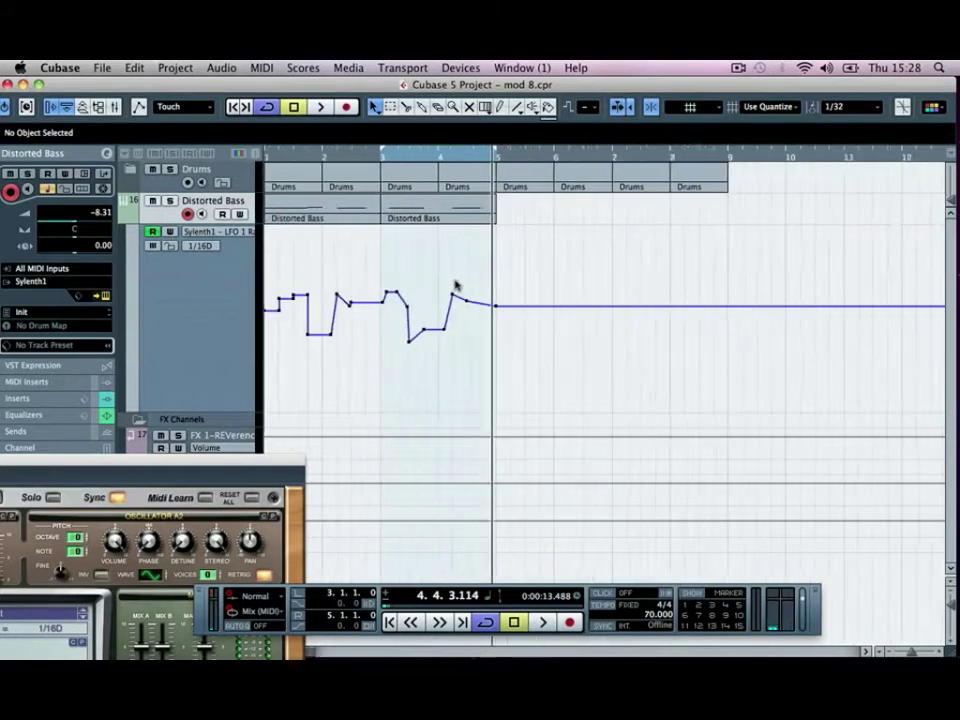
key("g")
key("h")
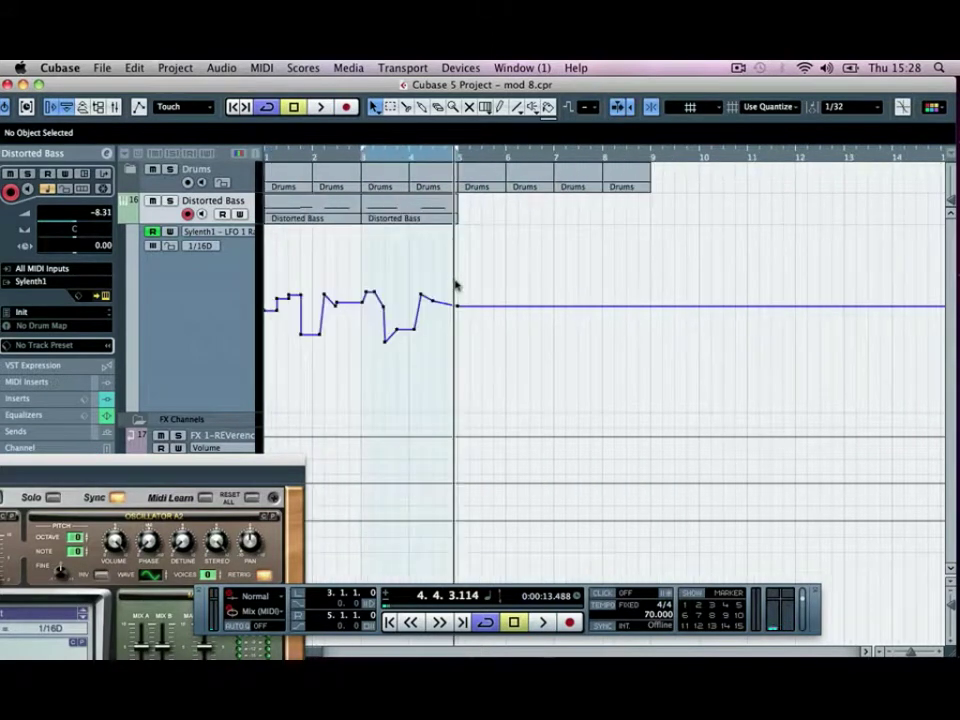
left_click(345, 233)
Step: Copy the first Distorted Bass part with its automation to bar 5, redoing the first attempt
left_click(345, 229)
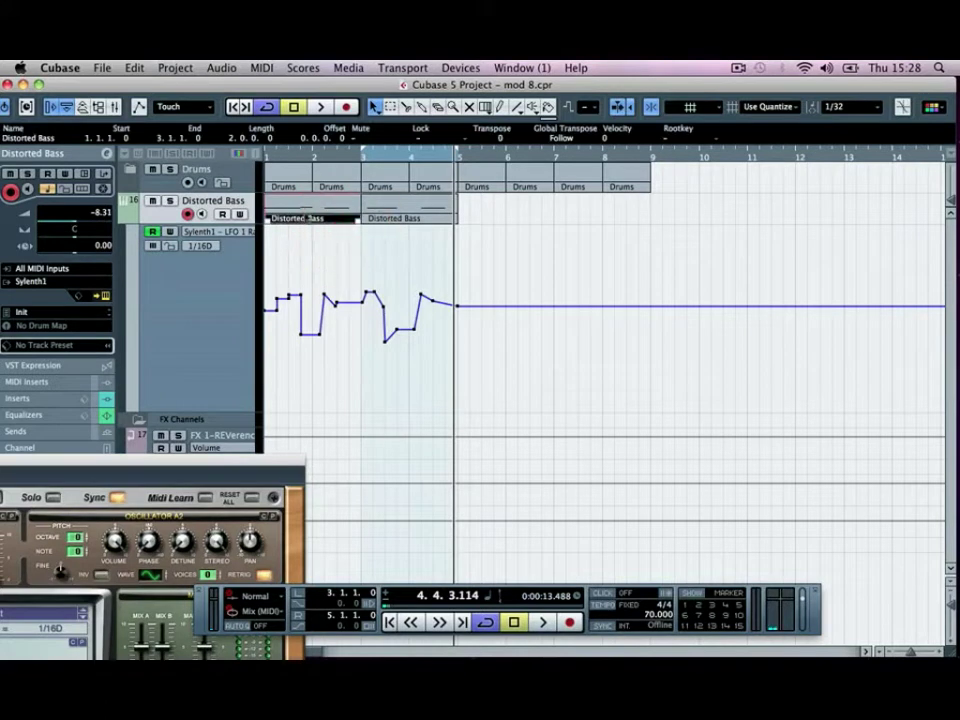
left_click_drag(321, 208, 478, 222)
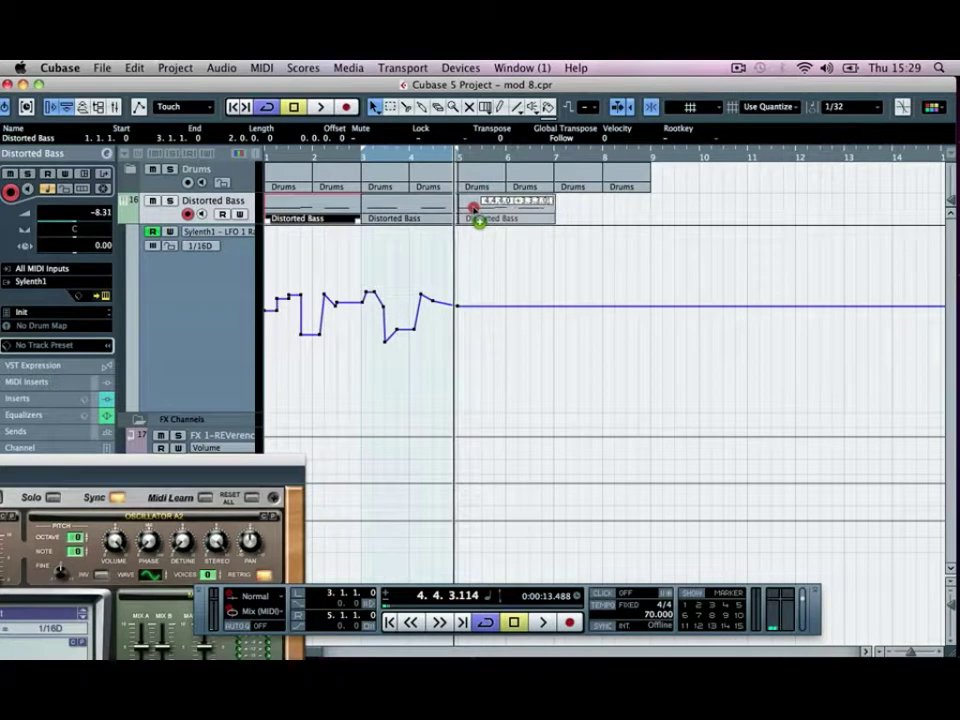
left_click_drag(478, 222, 477, 220)
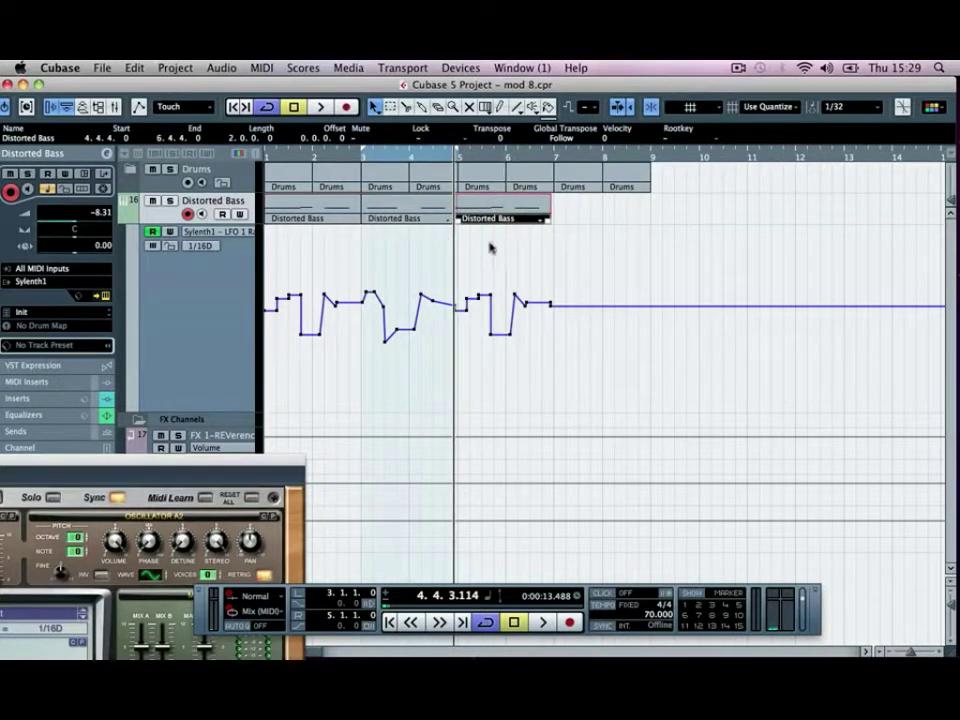
key("super+z")
left_click_drag(294, 212, 480, 210)
left_click(493, 236)
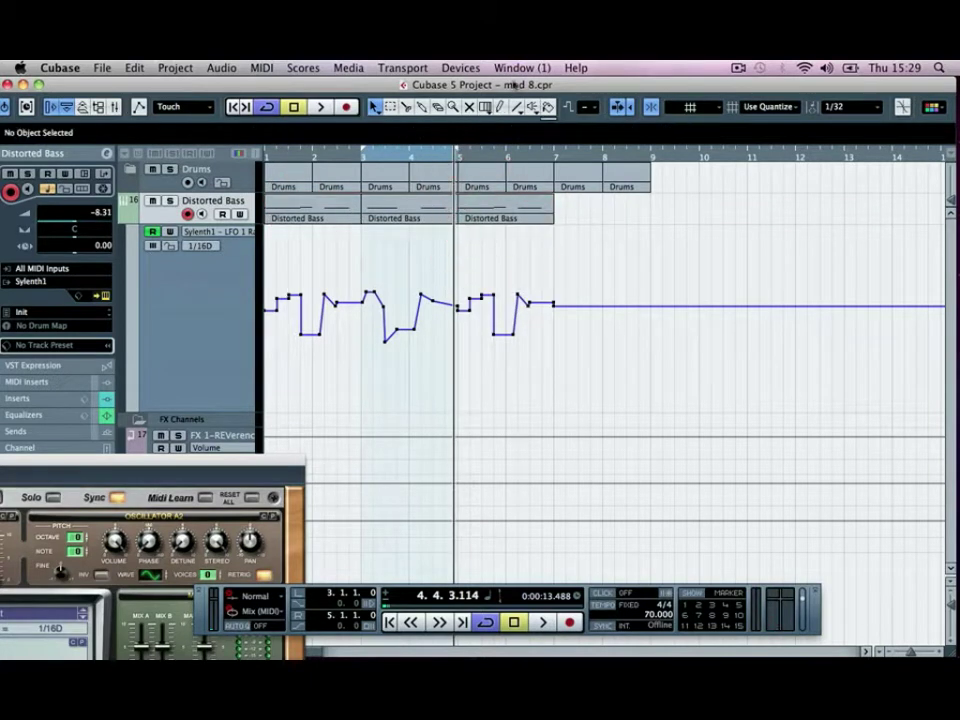
Step: Set the loop range to the new bar 5 part, then deselect it
left_click(491, 204)
key("p")
left_click(508, 268)
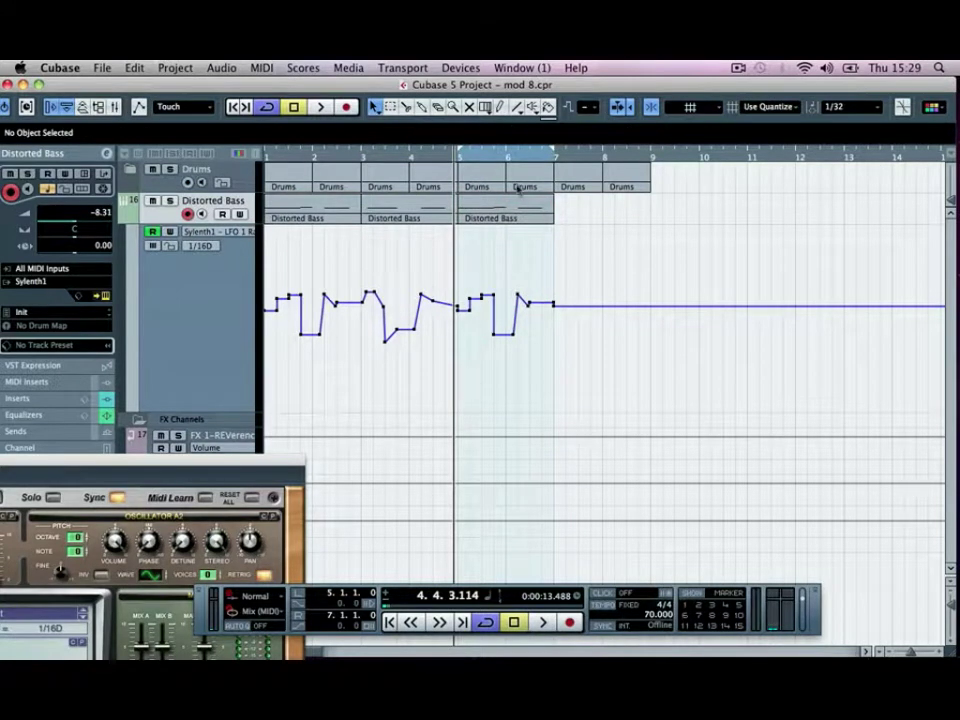
Step: Scroll to the copied part and audition the LFO 1 Rate changes from just before bar 5
scroll(617, 270, "up", 5)
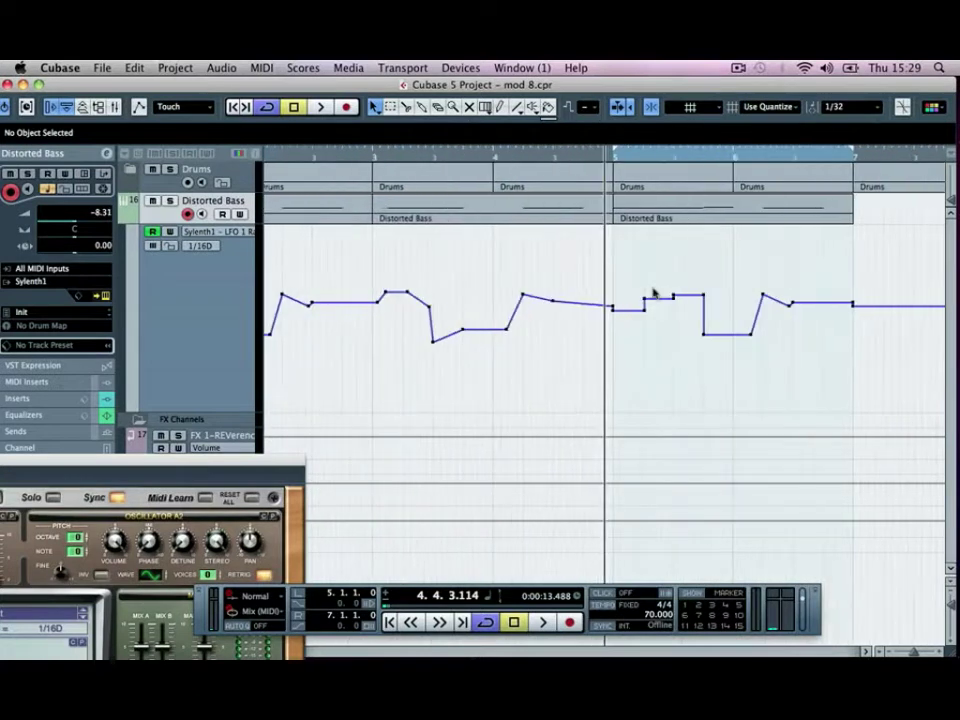
scroll(654, 293, "up", 2)
scroll(654, 293, "right", 3)
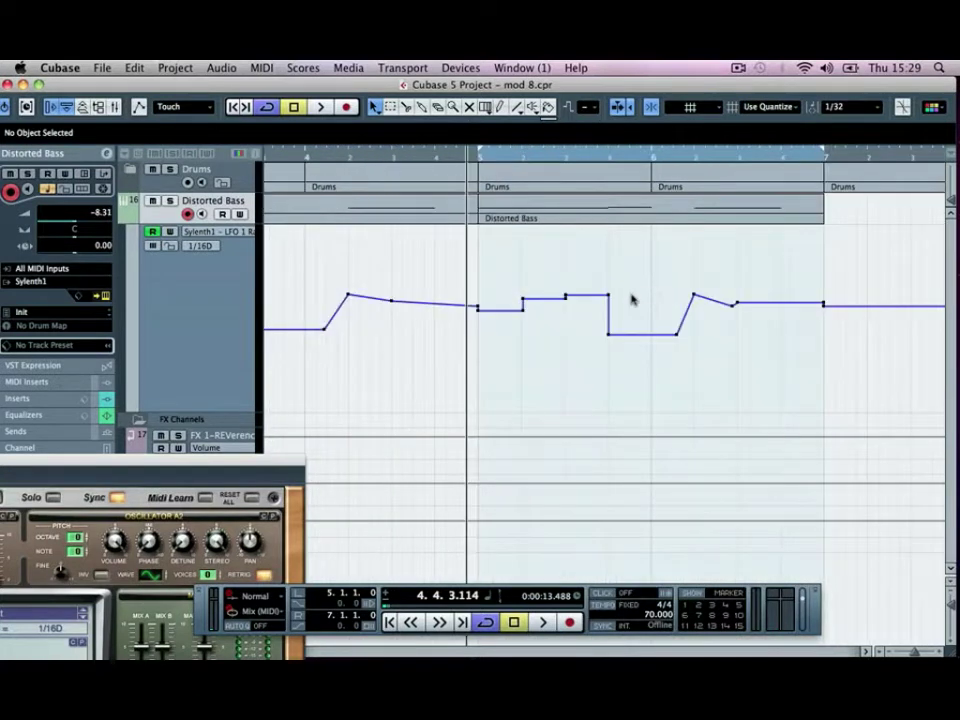
key("space")
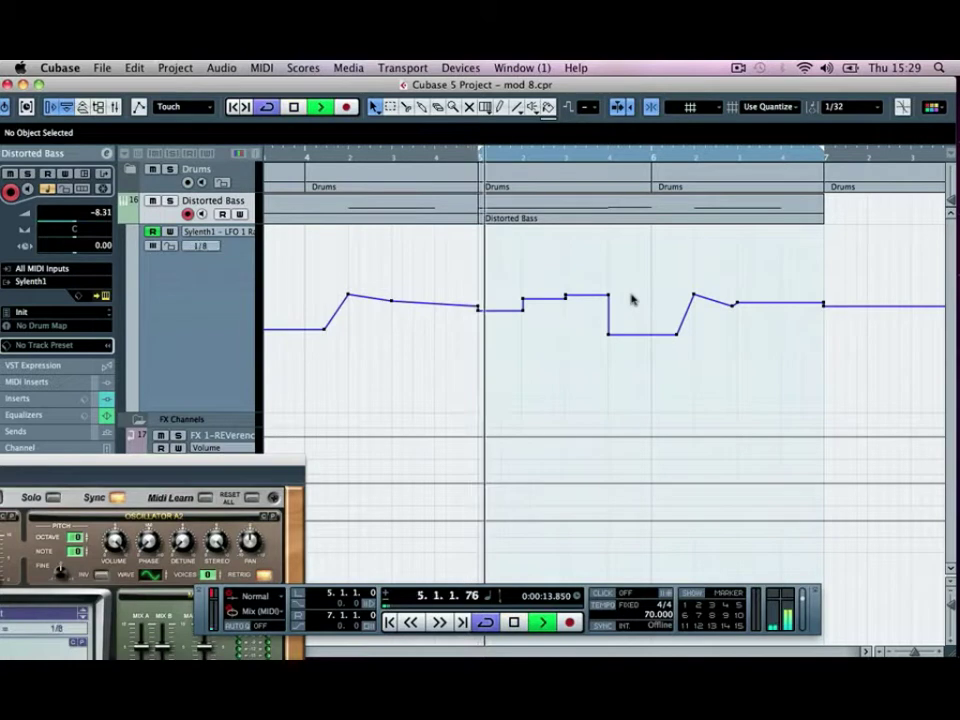
left_click(421, 157)
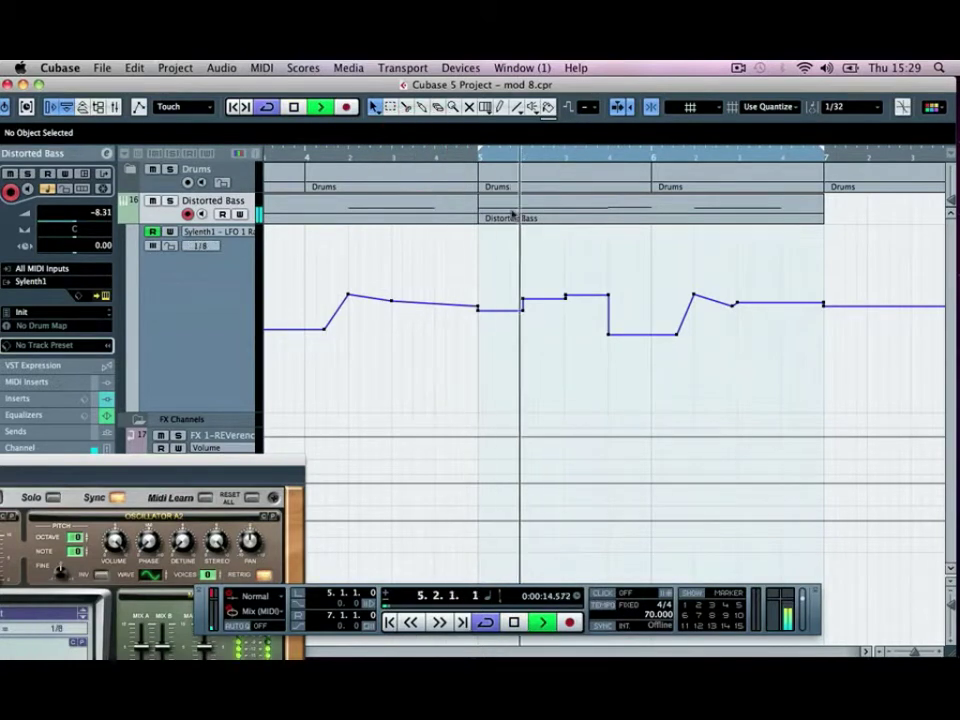
key("space")
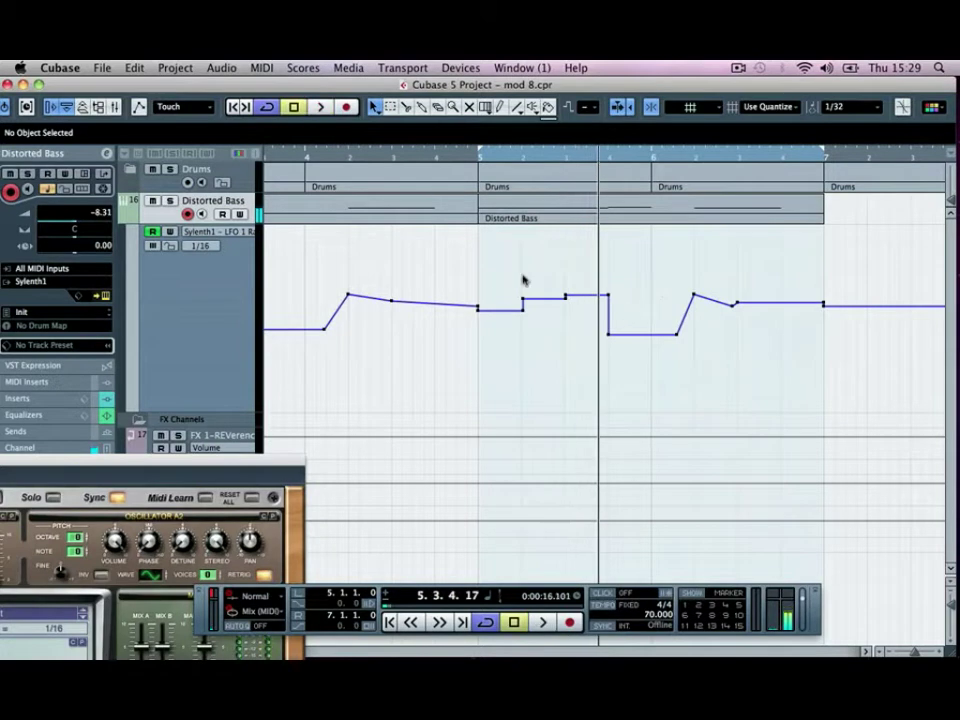
Step: Delete the two raised LFO 1 Rate points in bar 5 and audition the result
left_click(515, 275)
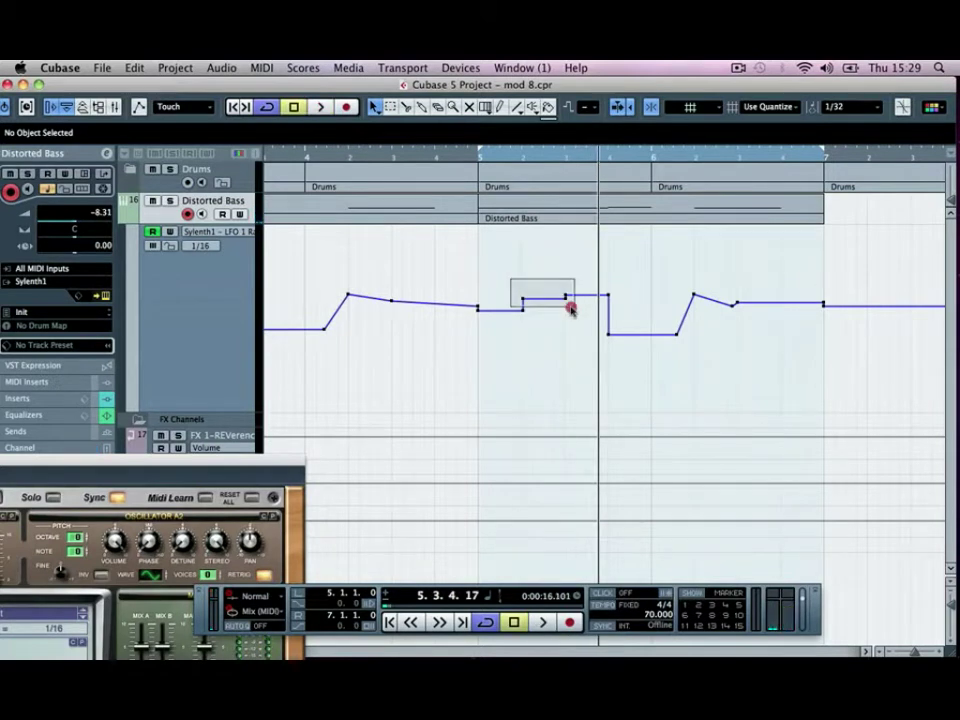
left_click_drag(570, 309, 568, 311)
key("Delete")
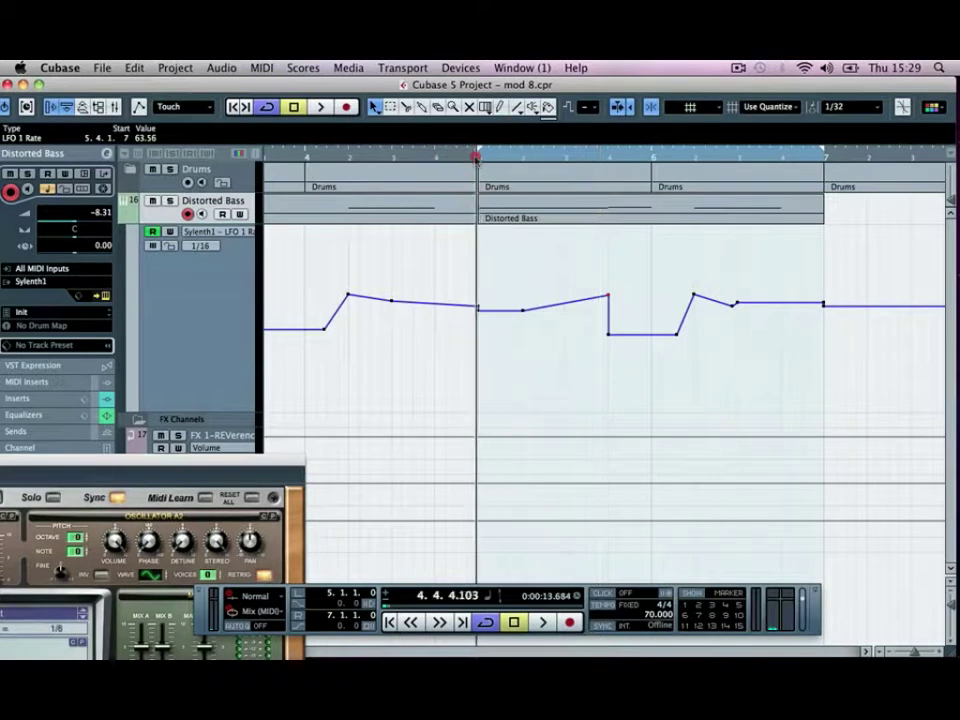
left_click(476, 157)
key("space")
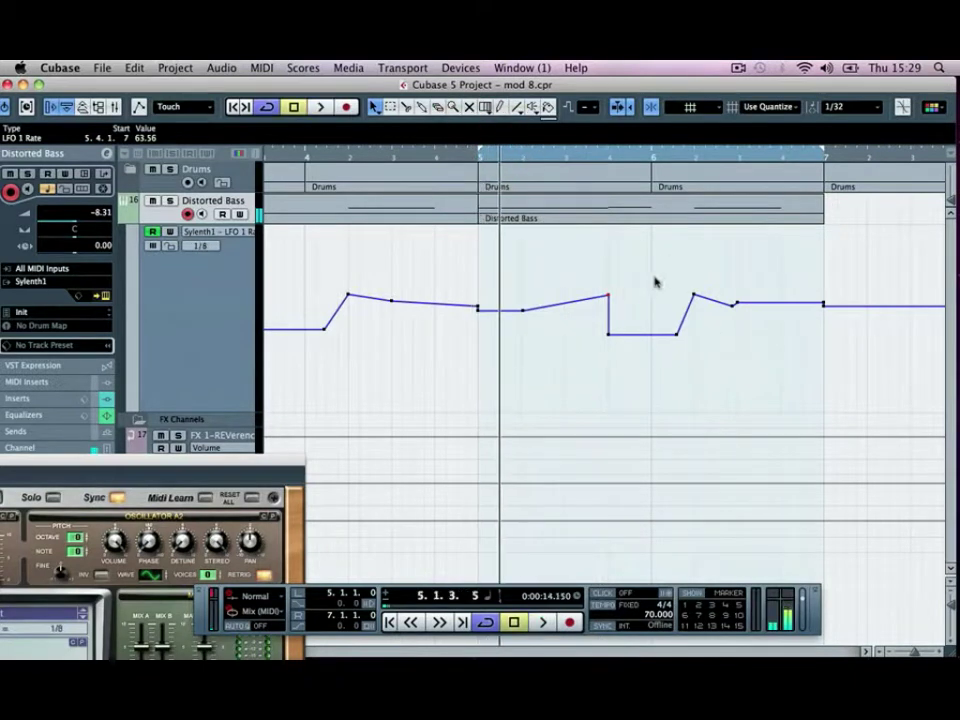
Step: Lower the rate point at 5.4.1 to about 55 and audition through early bar 6
left_click_drag(610, 296, 608, 310)
left_click(476, 157)
key("space")
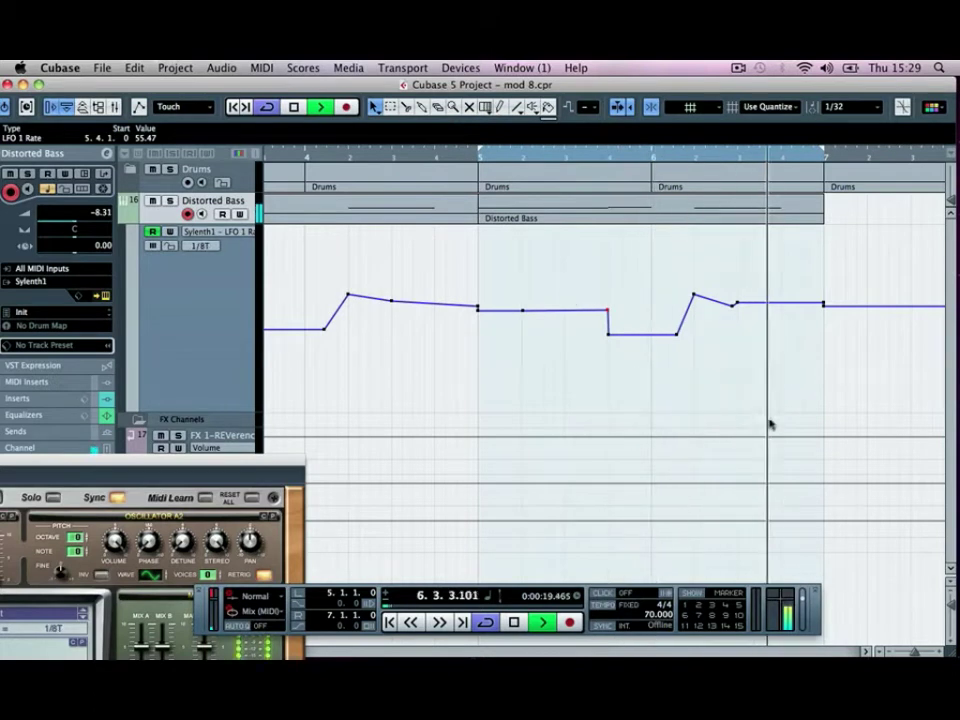
key("space")
left_click(686, 156)
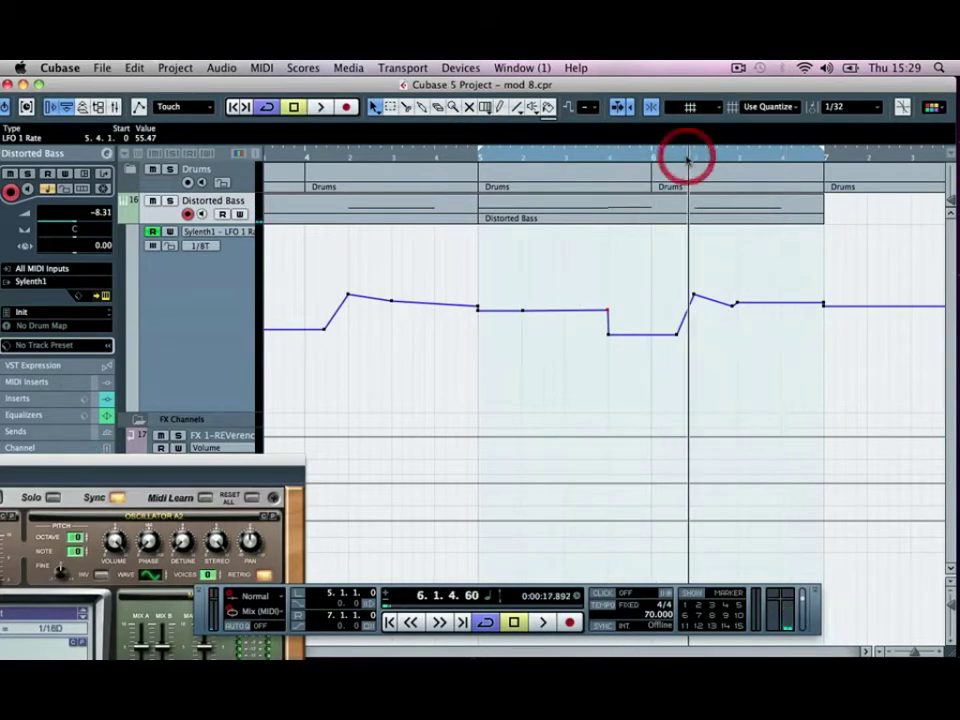
key("space")
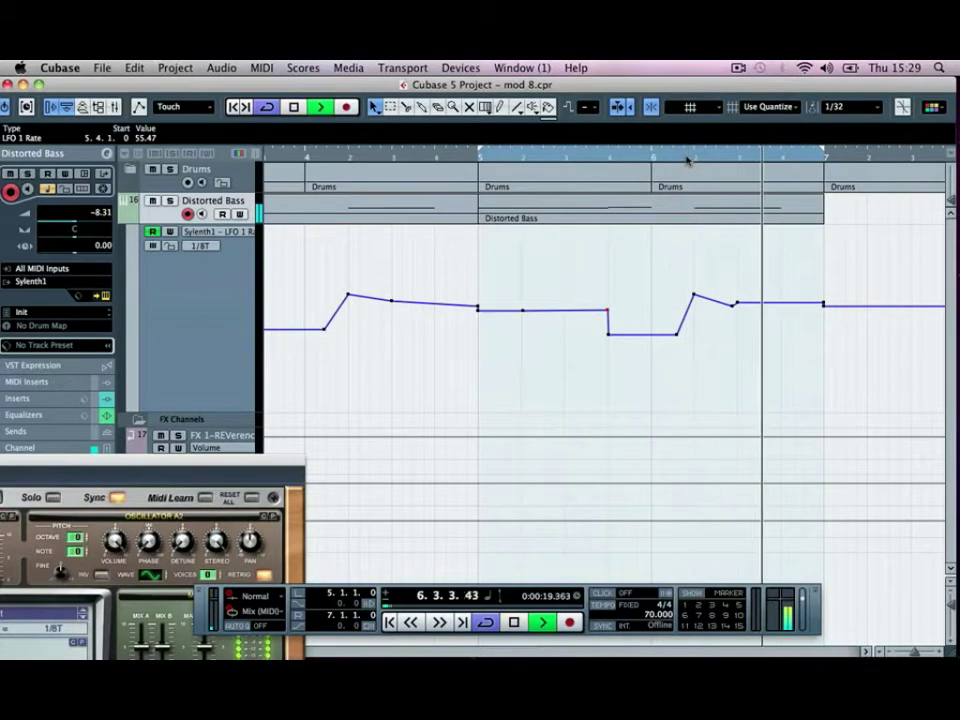
key("space")
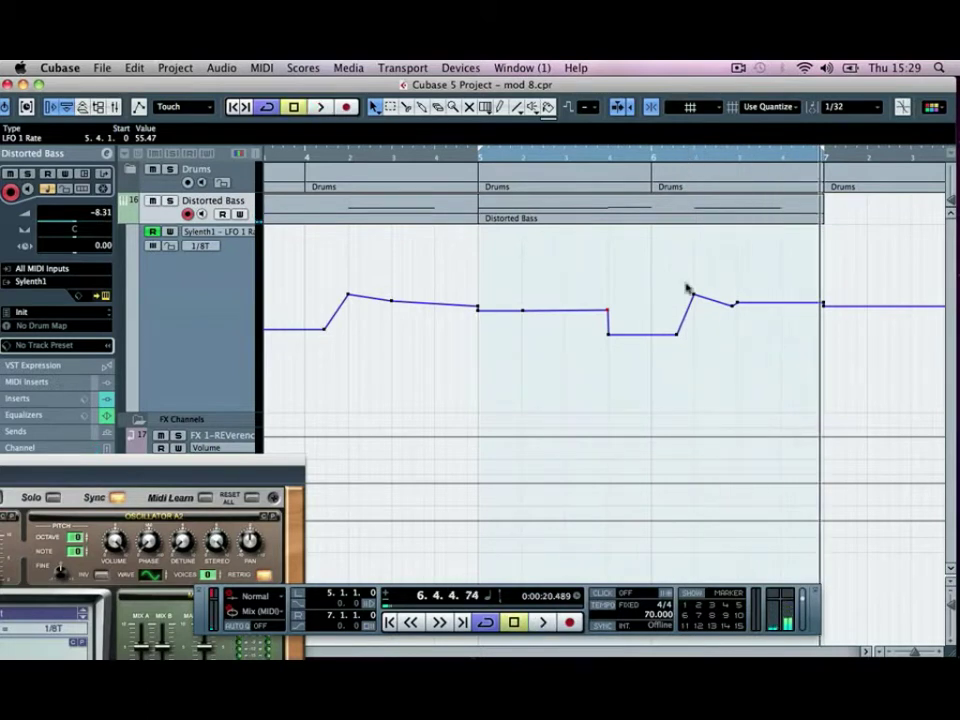
Step: Audition from bar 6 beat 2, then zoom out to show bars 2 through 11
left_click(690, 156)
left_click(696, 156)
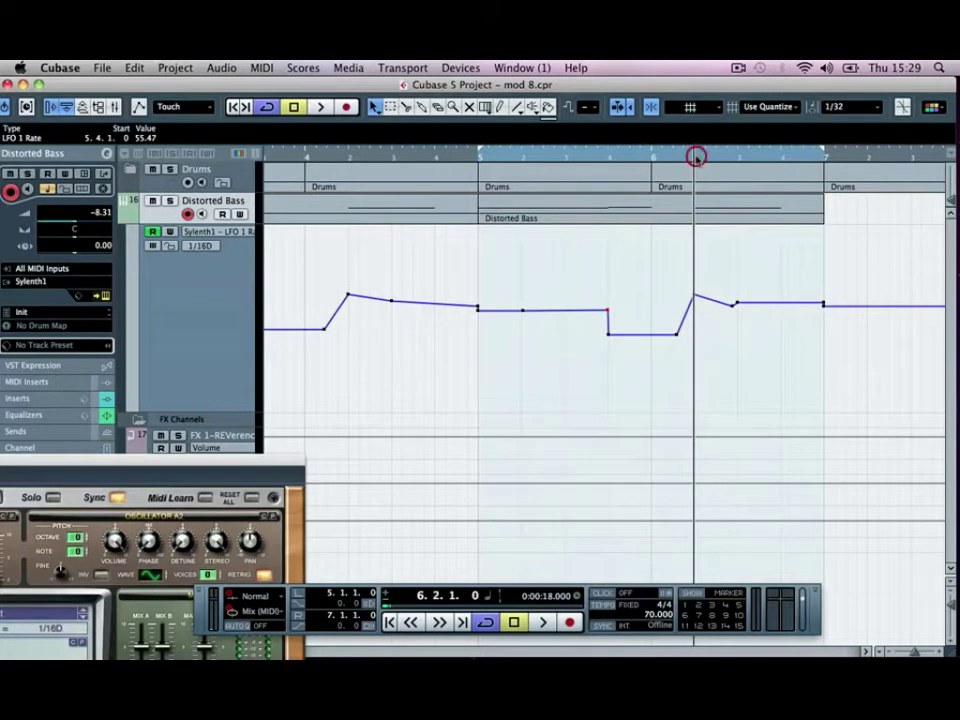
key("space")
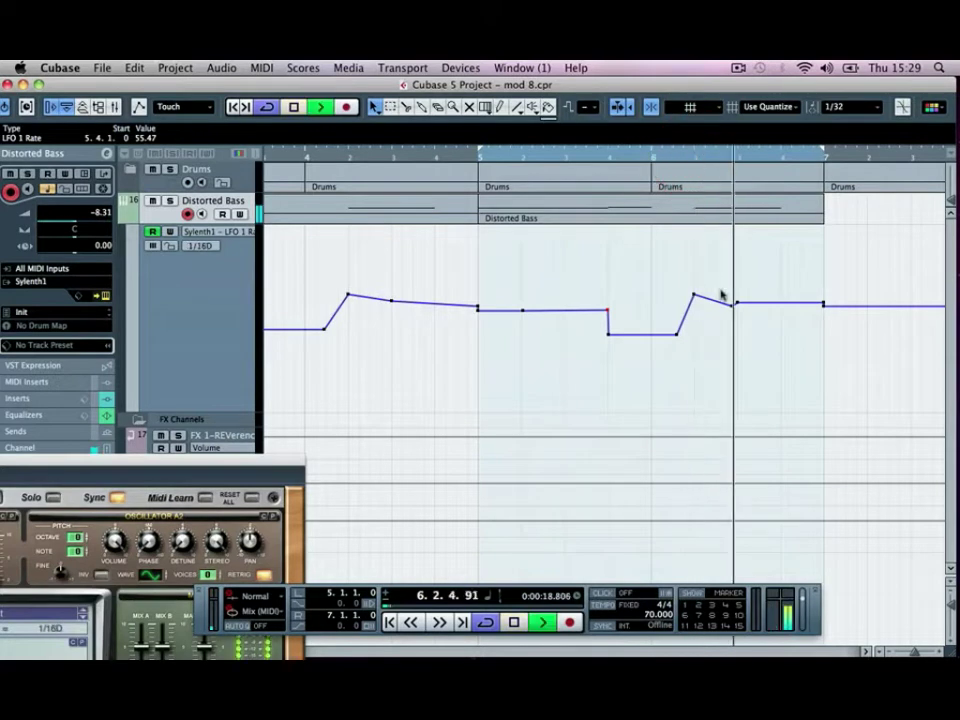
key("space")
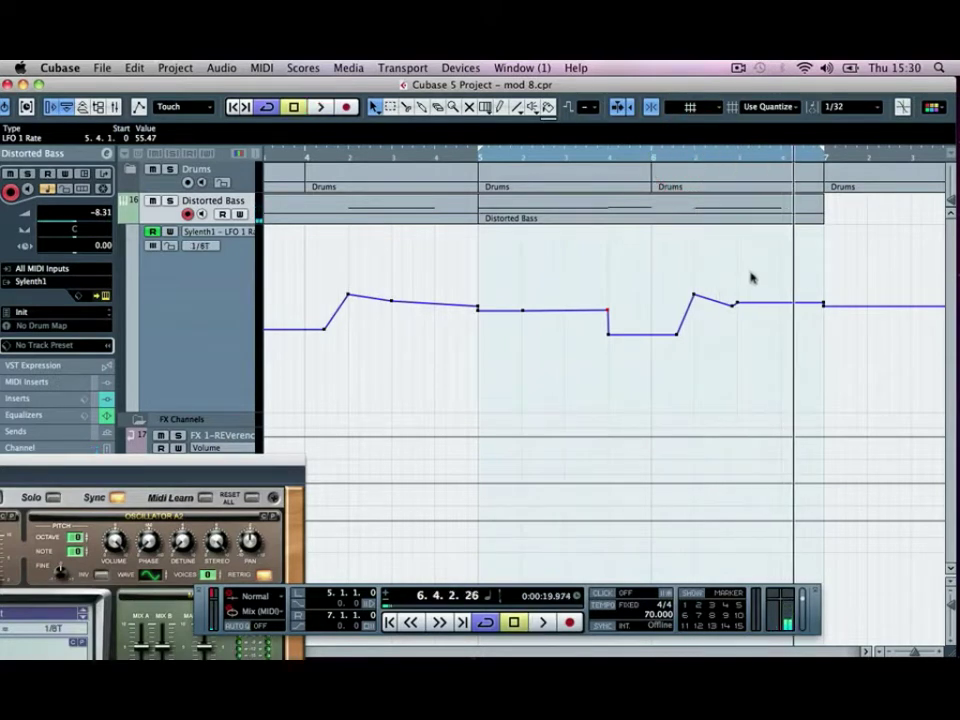
key("g")
key("g")
key("g")
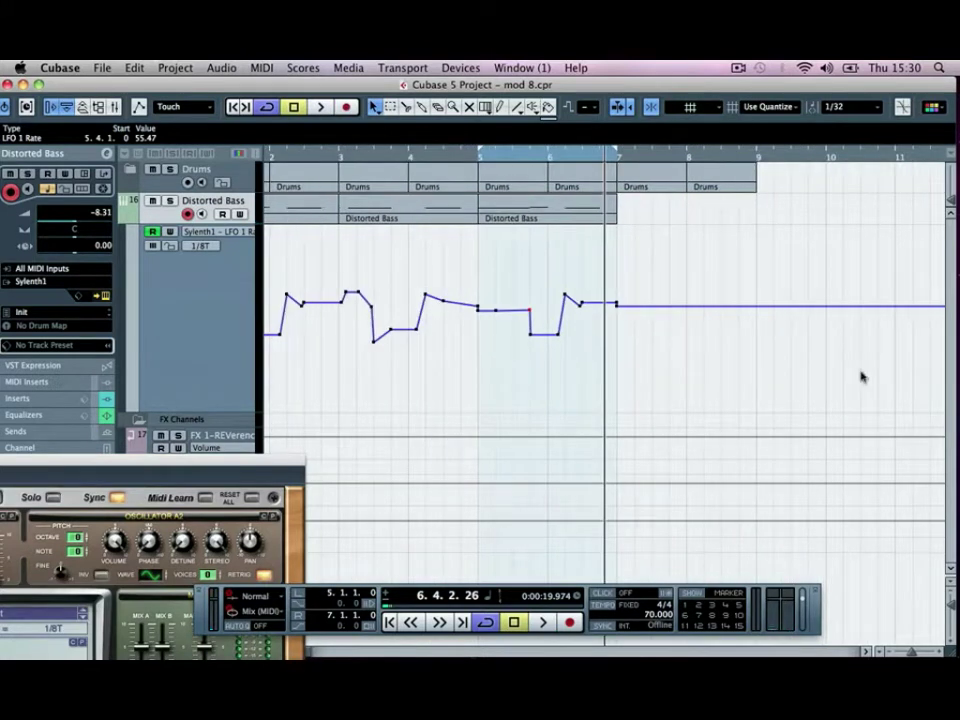
Step: Alt-drag a copy of the bars 3–5 Distorted Bass part to bar 7
left_click(519, 188)
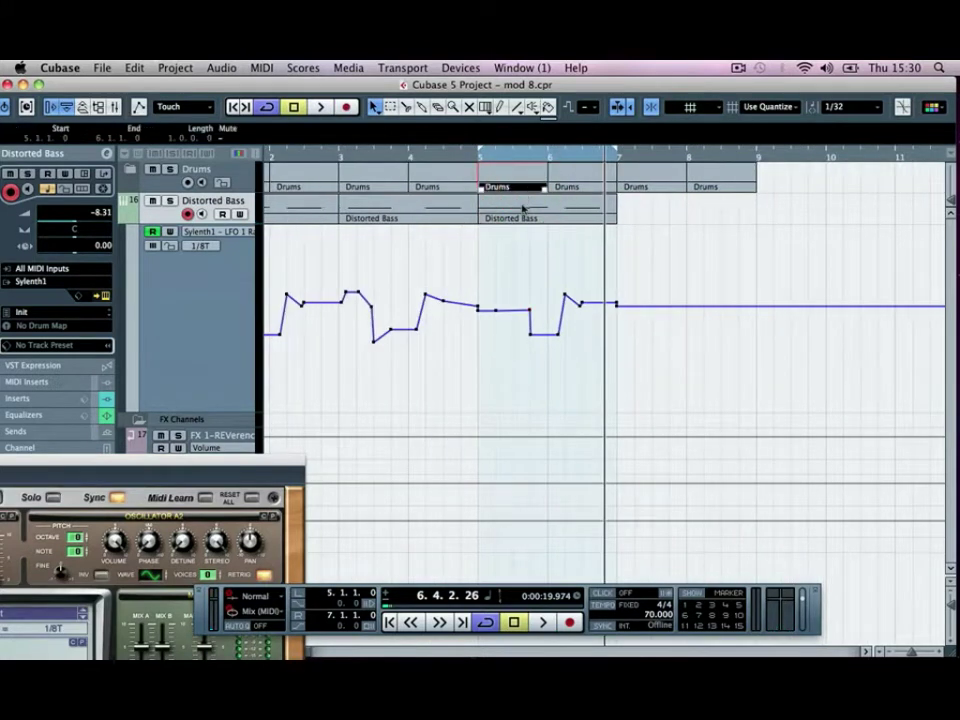
left_click(516, 219)
left_click(430, 222)
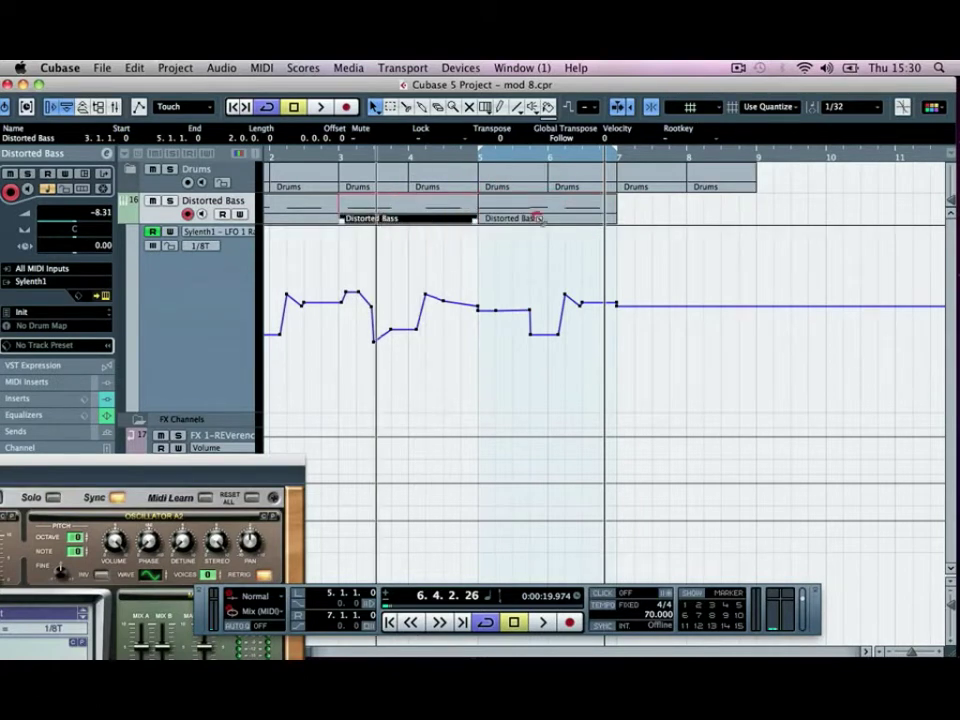
left_click_drag(537, 217, 653, 218)
left_click(656, 236)
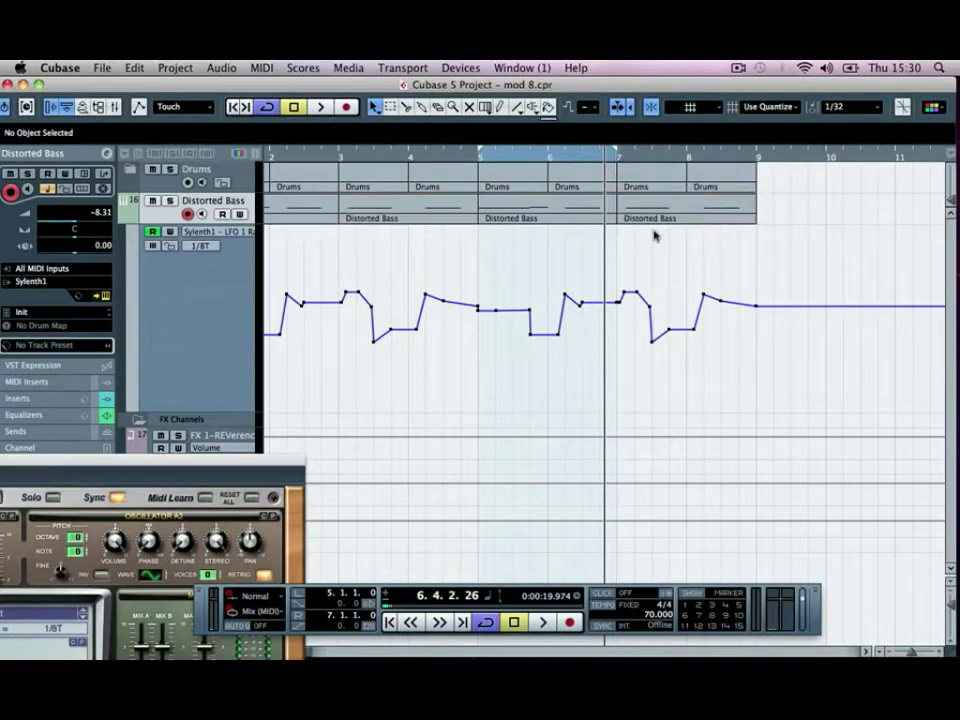
Step: Play back the new bar 7–8 part to hear its LFO 1 Rate dip-and-rise, then stop
left_click(664, 215)
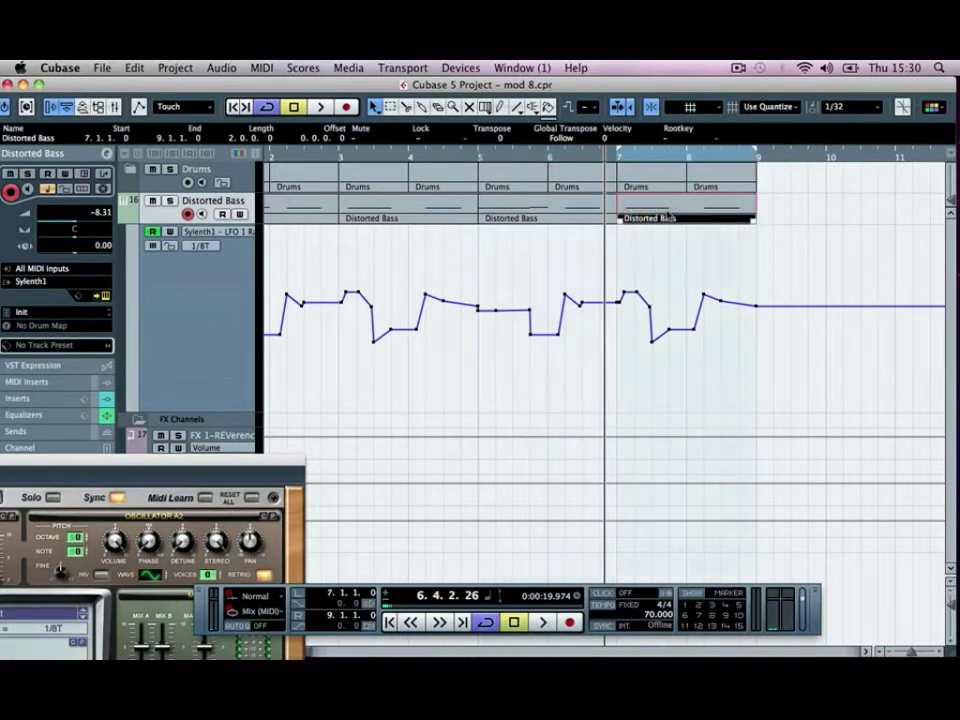
key("space")
key("space")
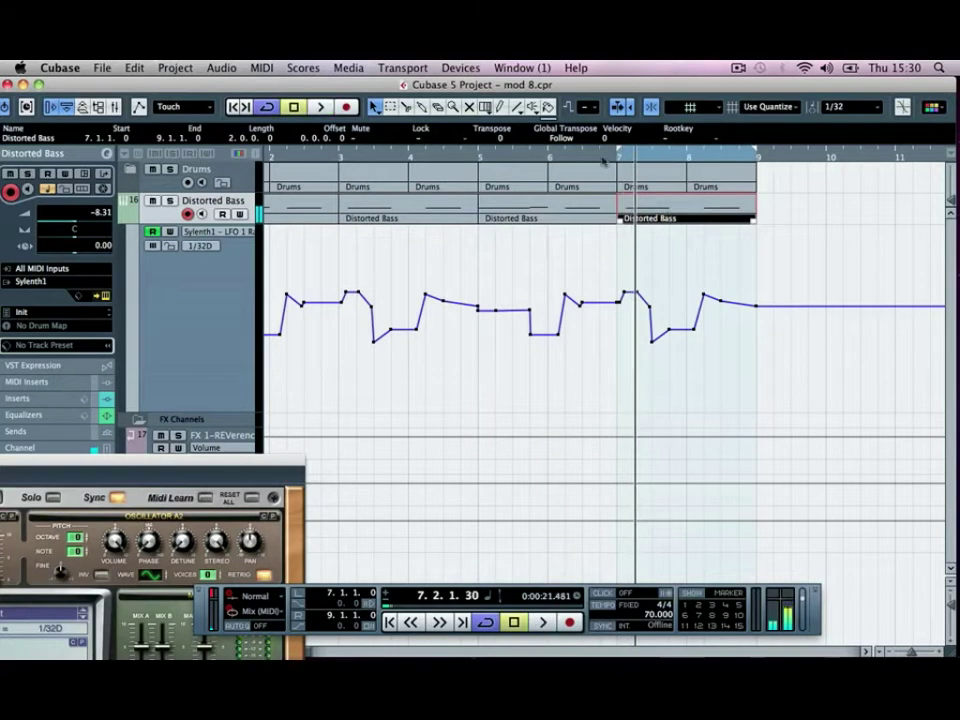
left_click(573, 154)
key("space")
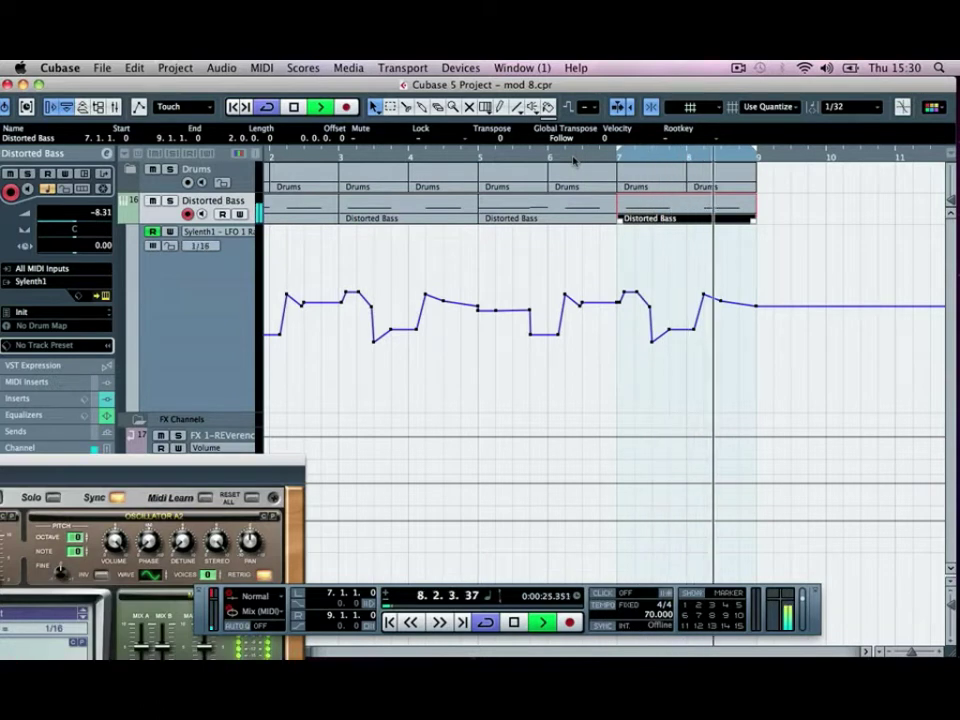
key("space")
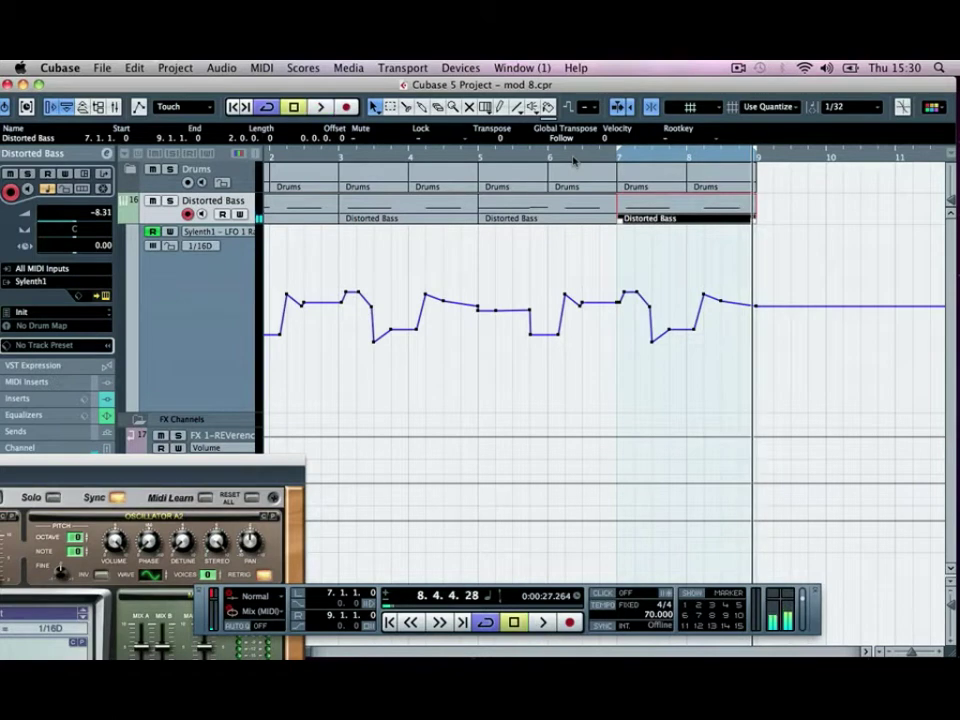
left_click(624, 251)
key("g")
key("g")
key("g")
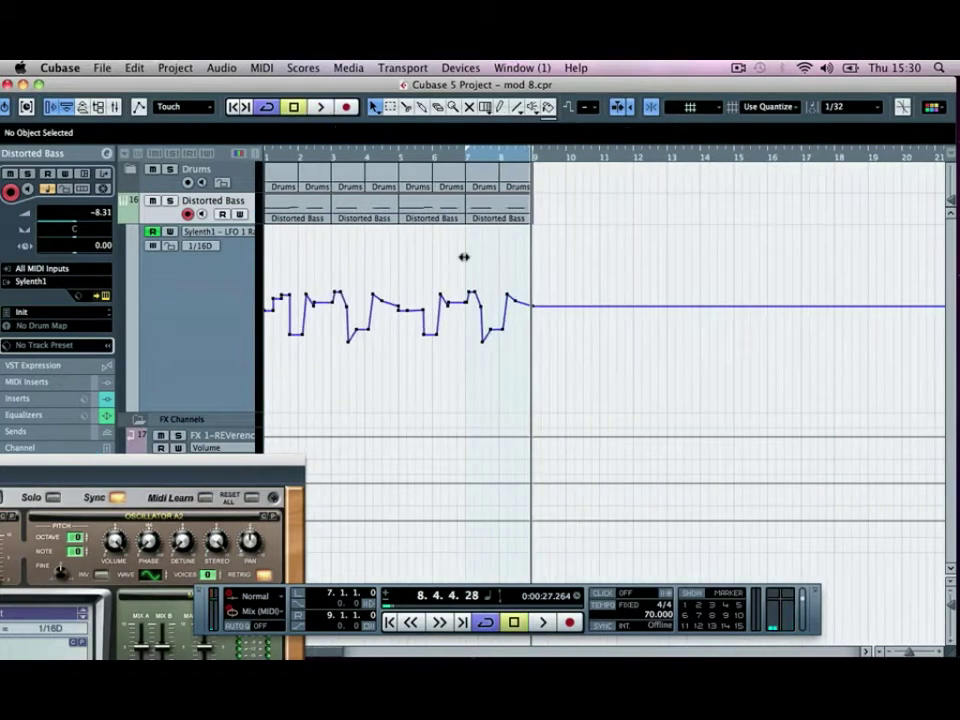
left_click(435, 257)
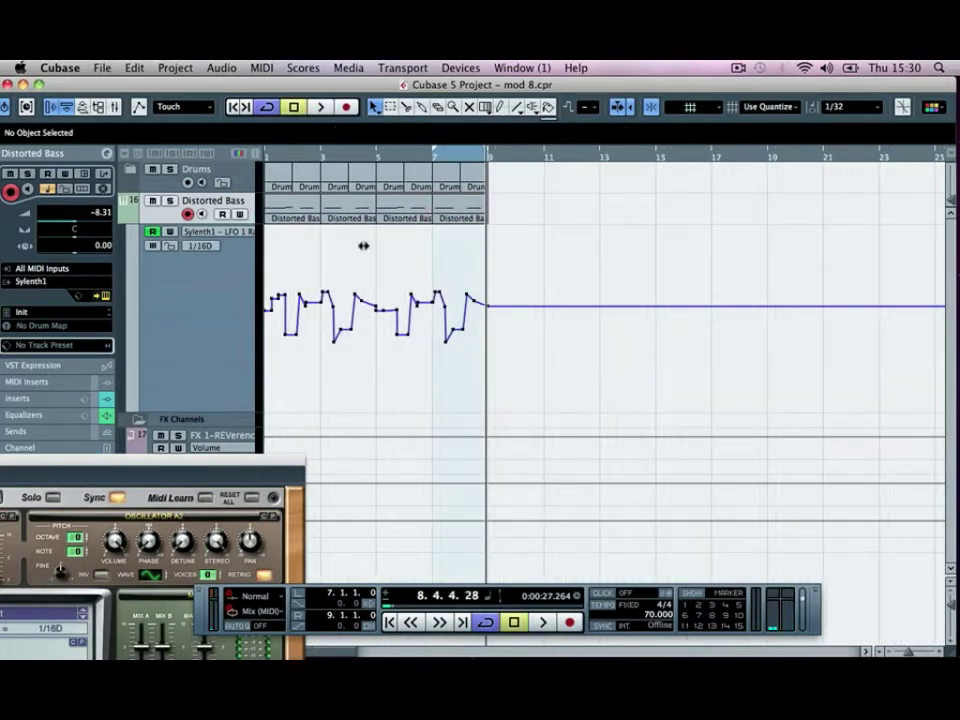